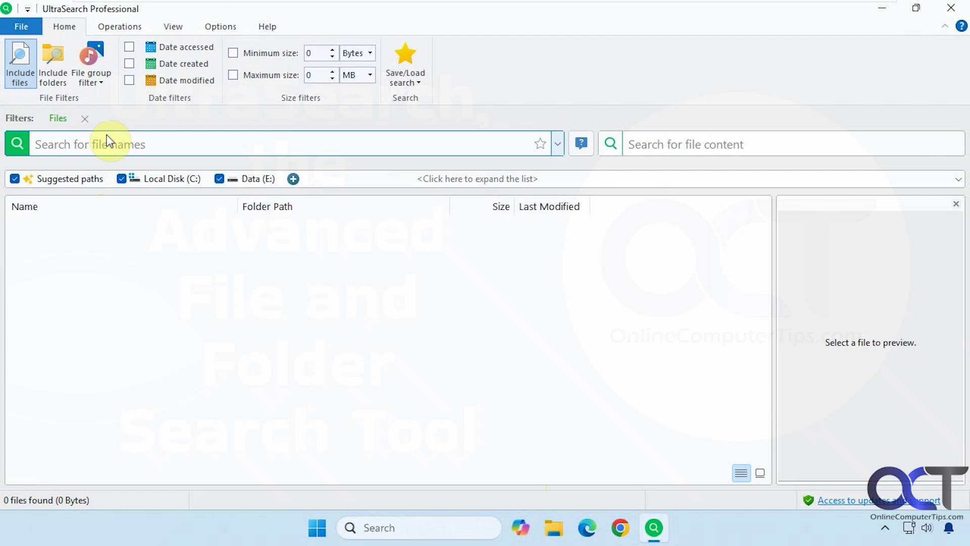
Search file names for Hawaii, preview the first result, and toggle the 1 MB maximum size on and off.
text(Hawaii)
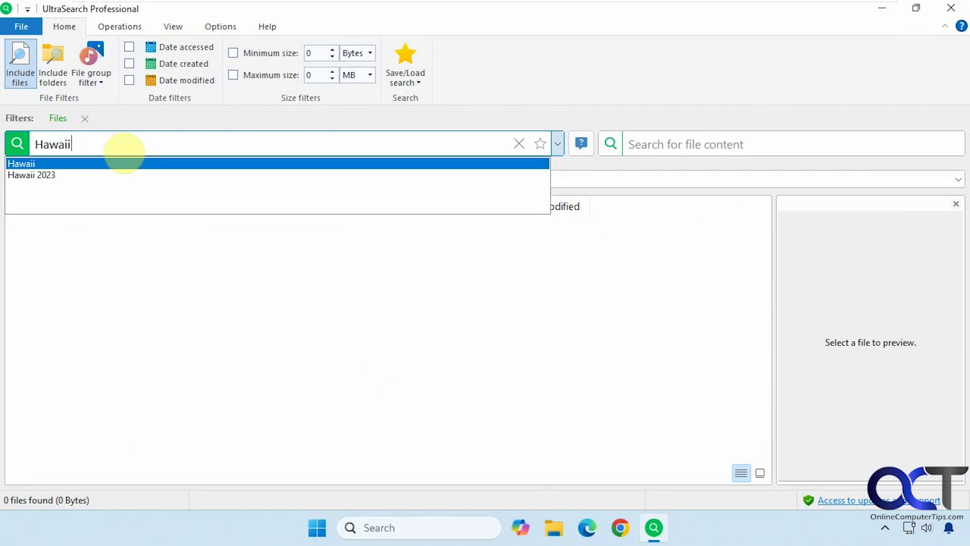
click(143, 223)
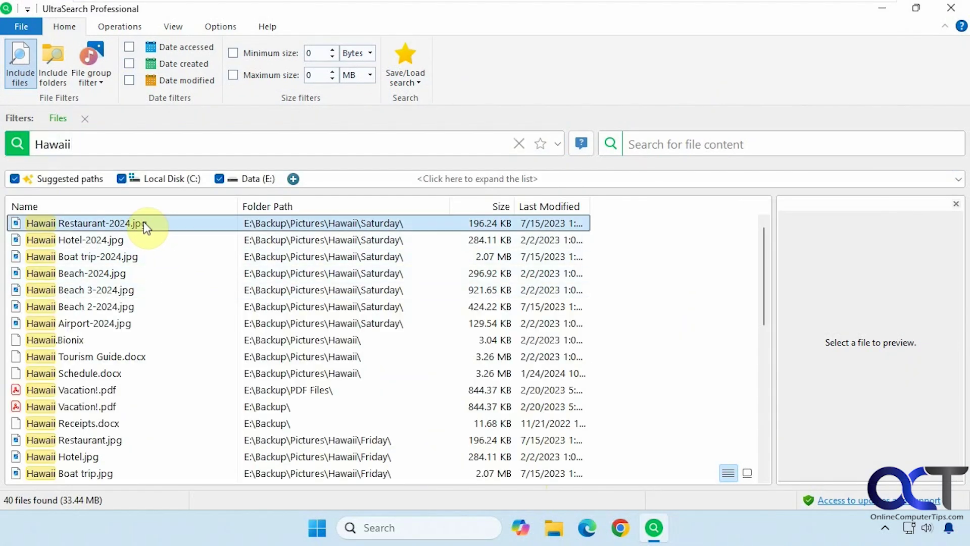
click(234, 74)
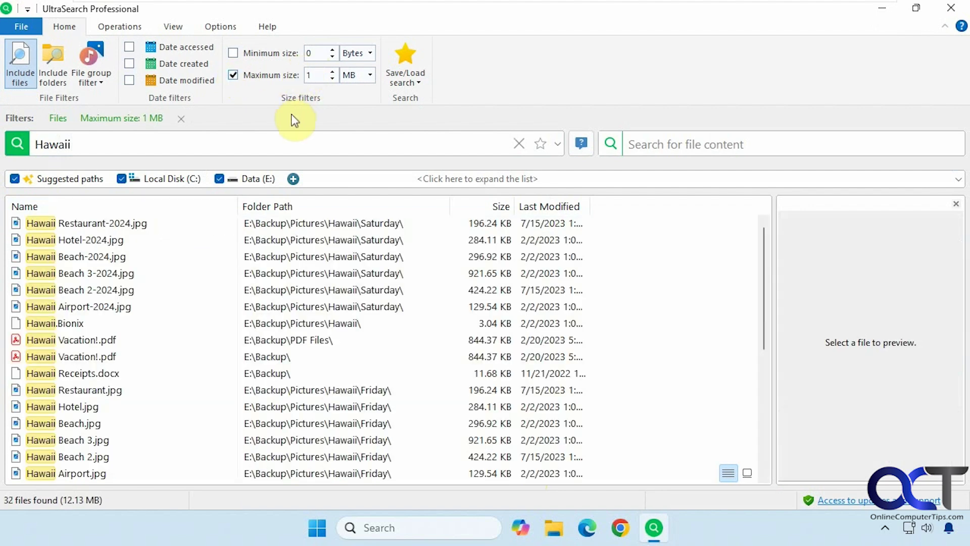
click(234, 76)
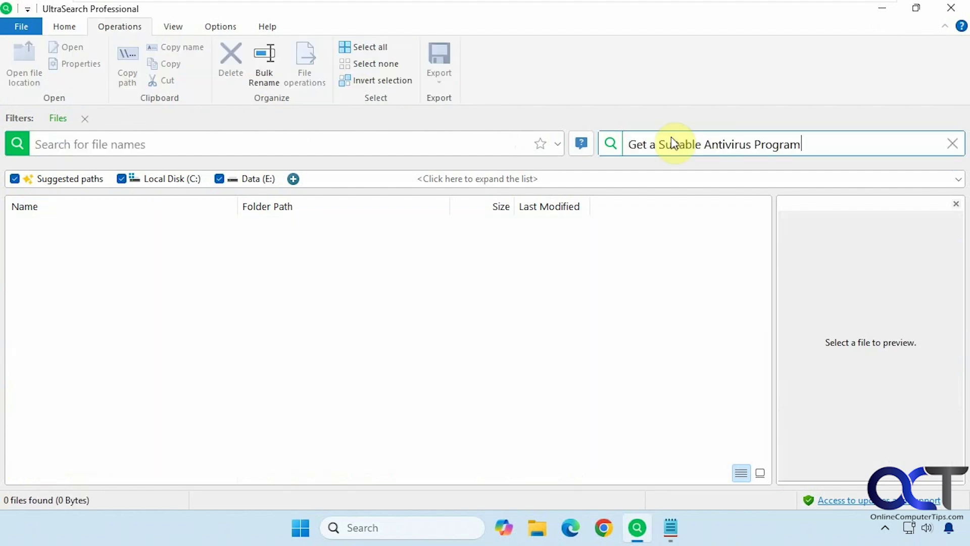
Search file contents for 'Get a Suitable Antivirus Program' and bring up actions for the Business Security PDF.
key(Return)
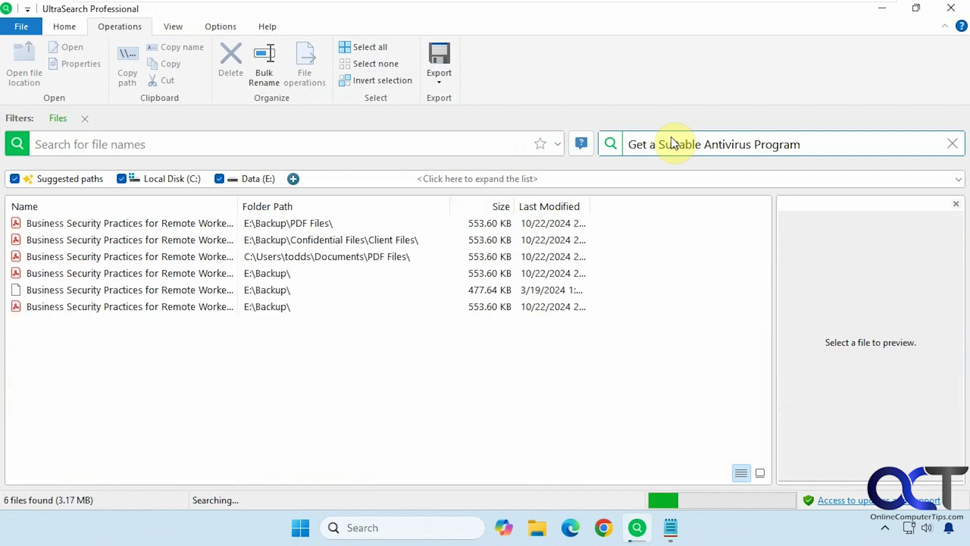
click(216, 272)
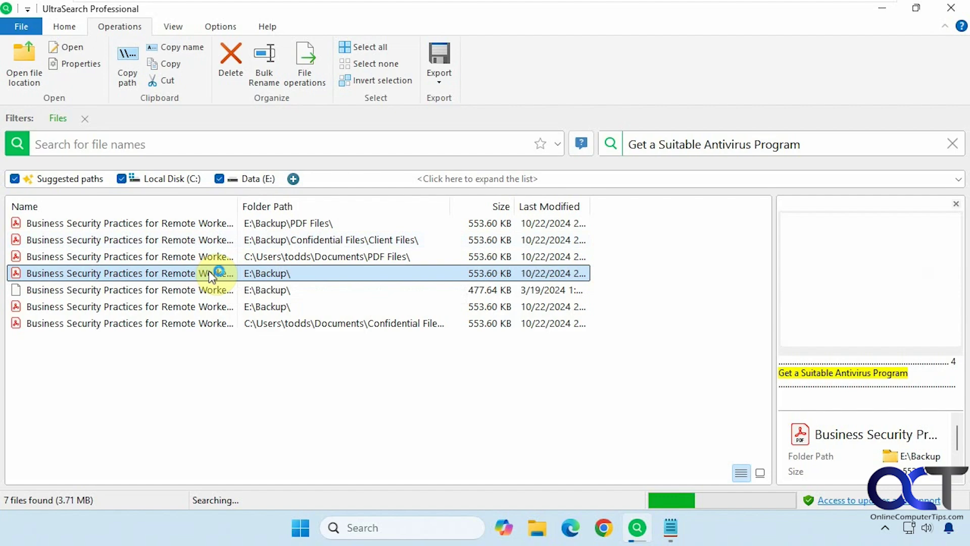
right_click(215, 272)
Open the PDF's E:\Backup folder in File Explorer, then close that window.
click(288, 112)
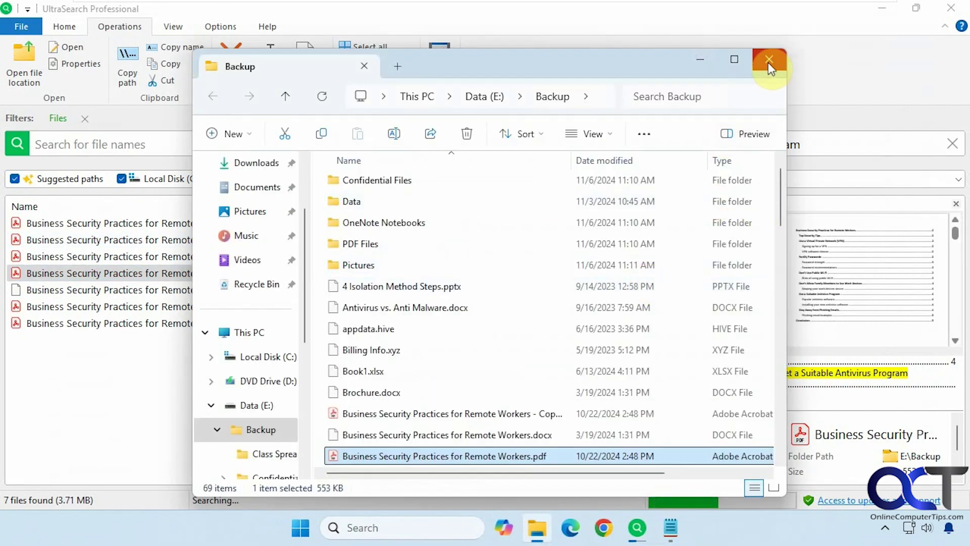
click(768, 62)
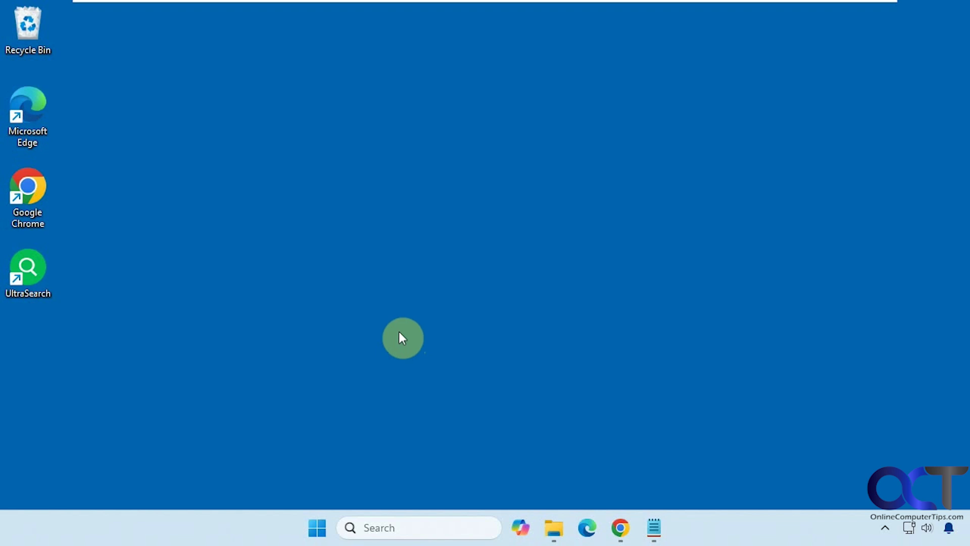
click(622, 530)
scroll(539, 340, down, 3)
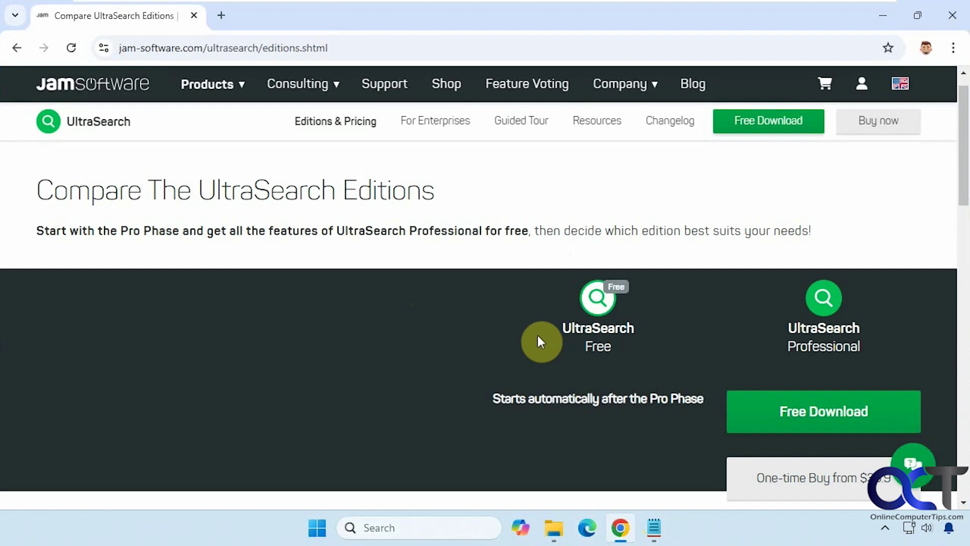
scroll(539, 341, down, 3)
scroll(538, 344, up, 2)
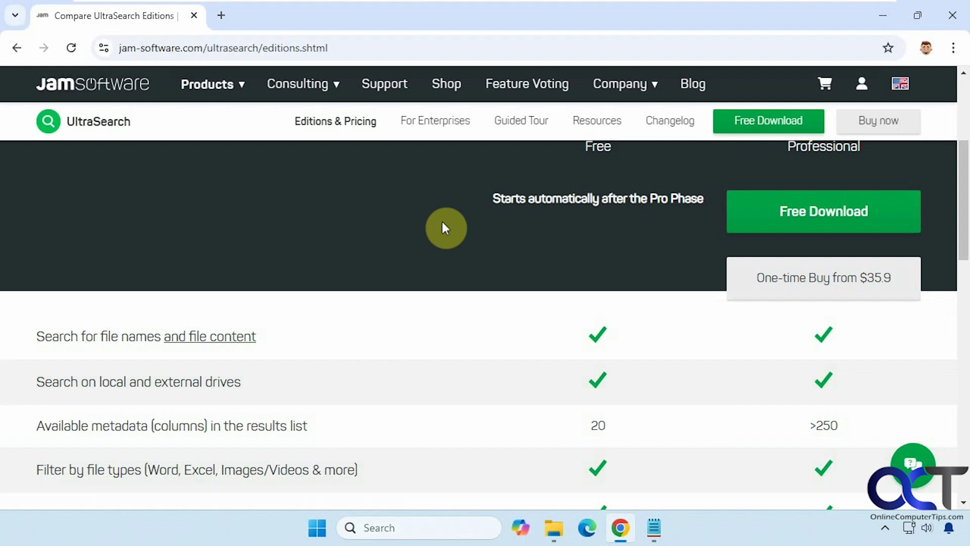
scroll(457, 255, down, 1)
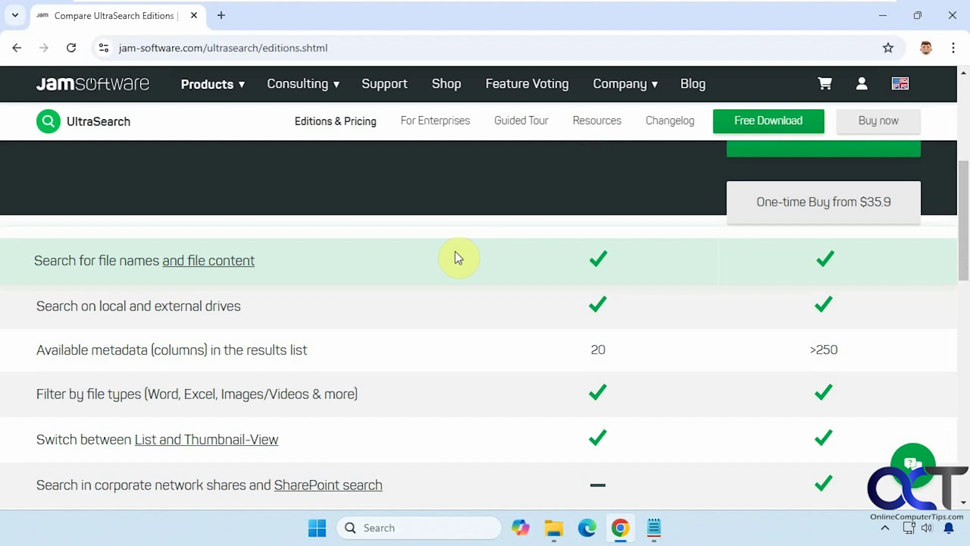
scroll(457, 258, down, 1)
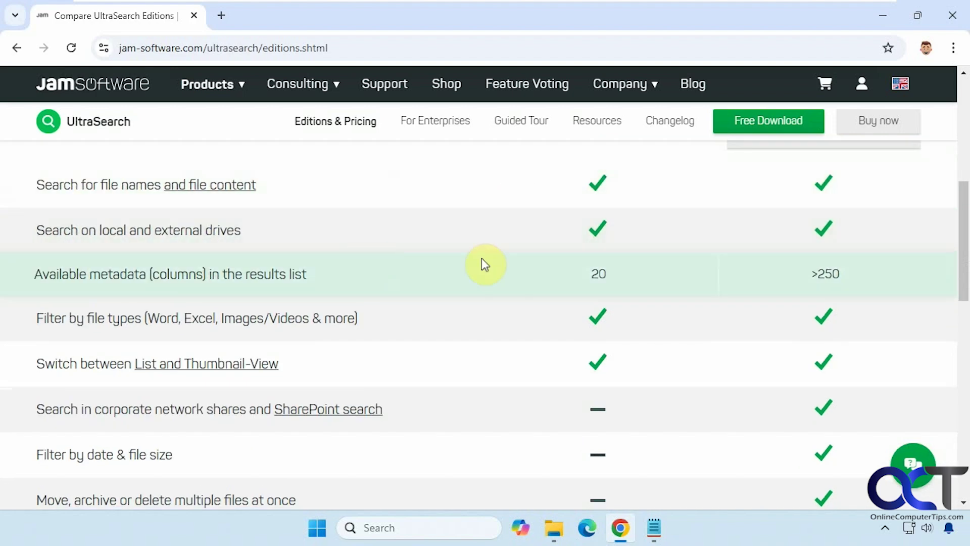
scroll(606, 240, down, 2)
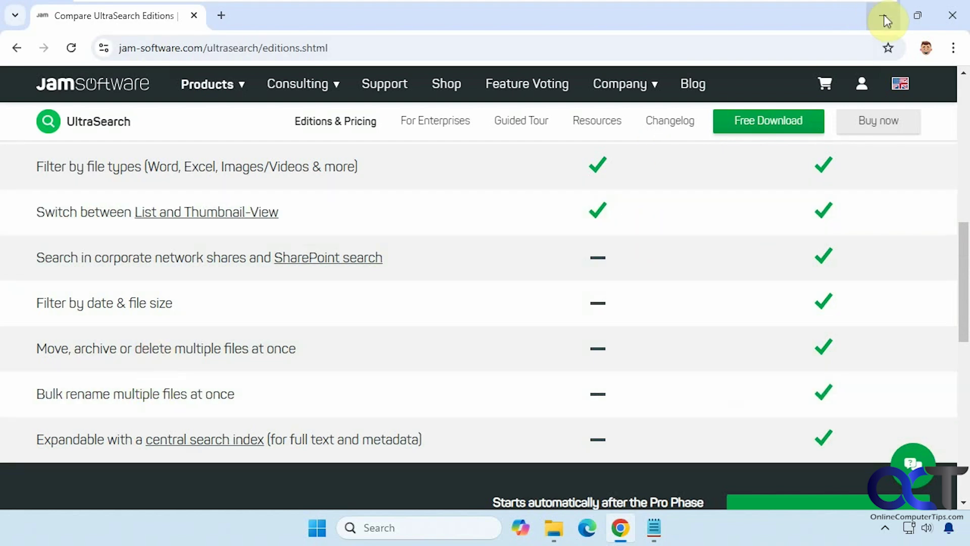
click(883, 15)
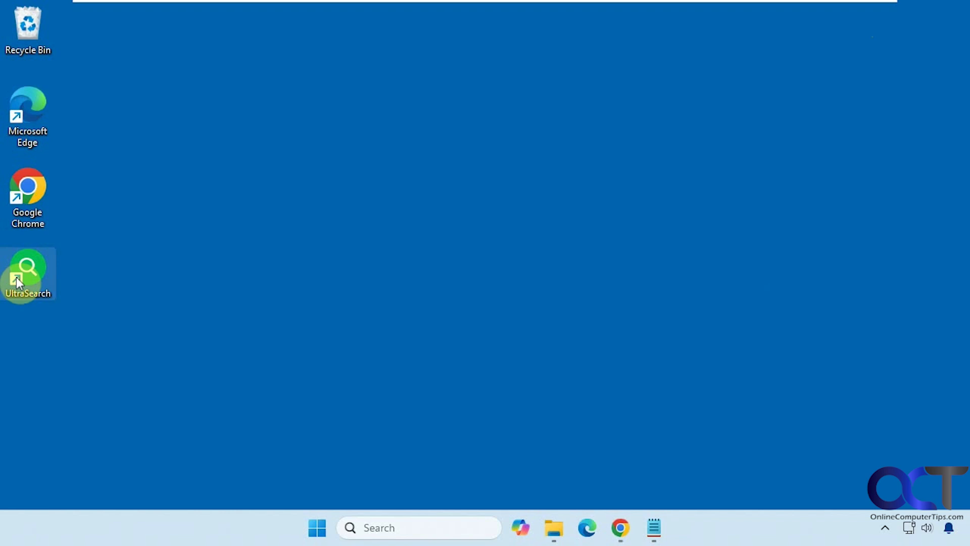
Relaunch UltraSearch and browse the SharePoint, WebDAV and Suggested paths location options without adding any.
double_click(18, 277)
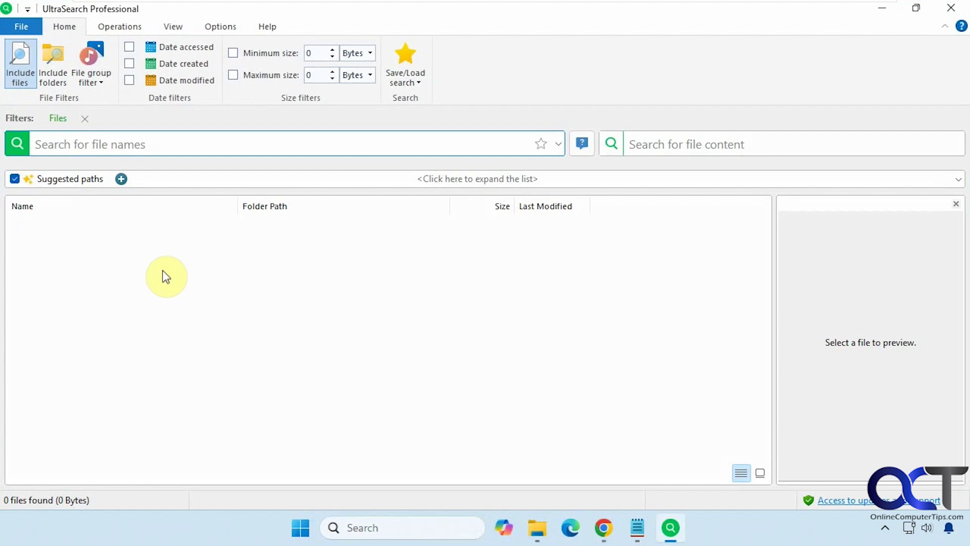
click(21, 27)
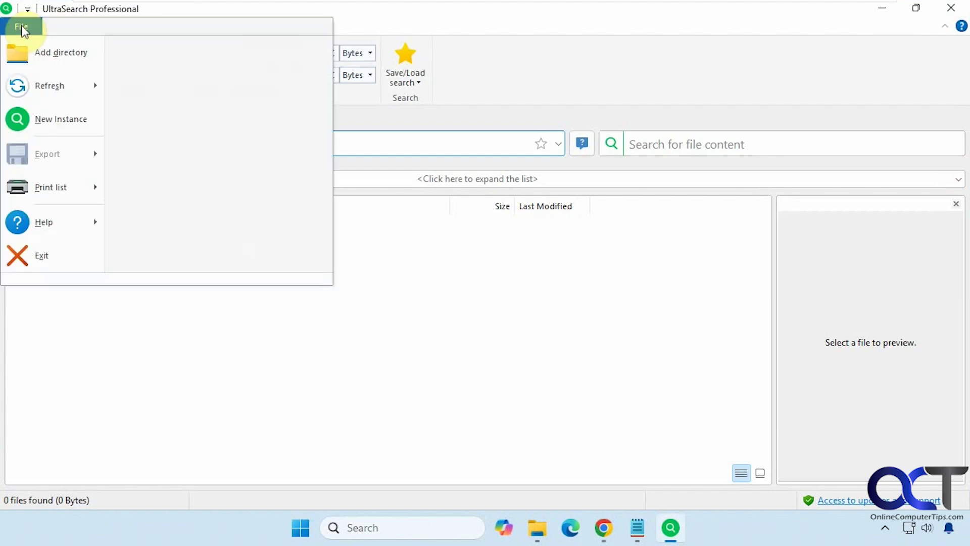
click(40, 52)
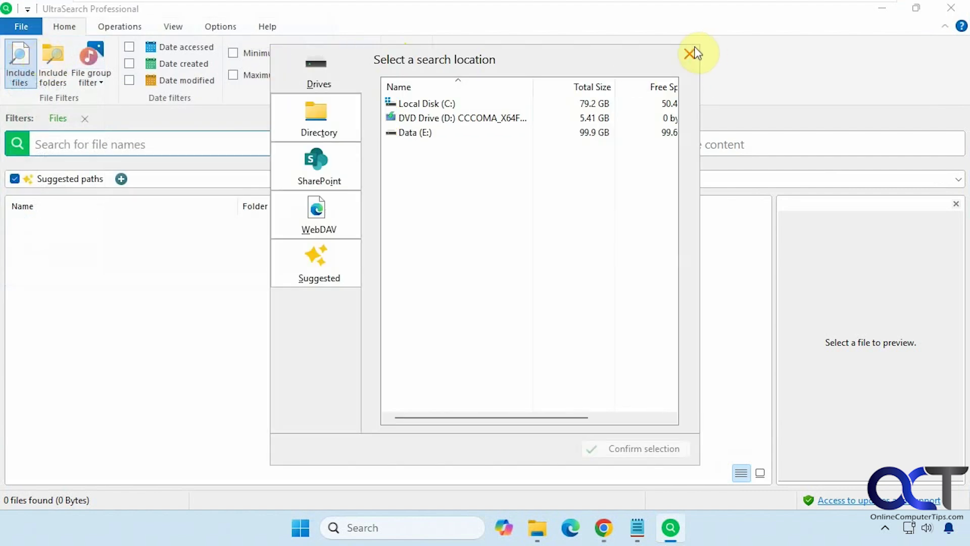
click(328, 159)
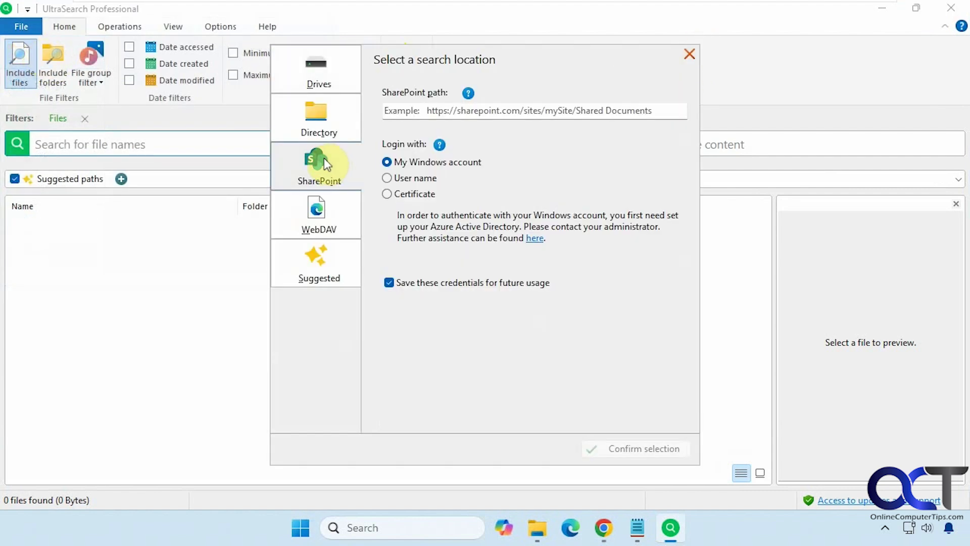
click(332, 213)
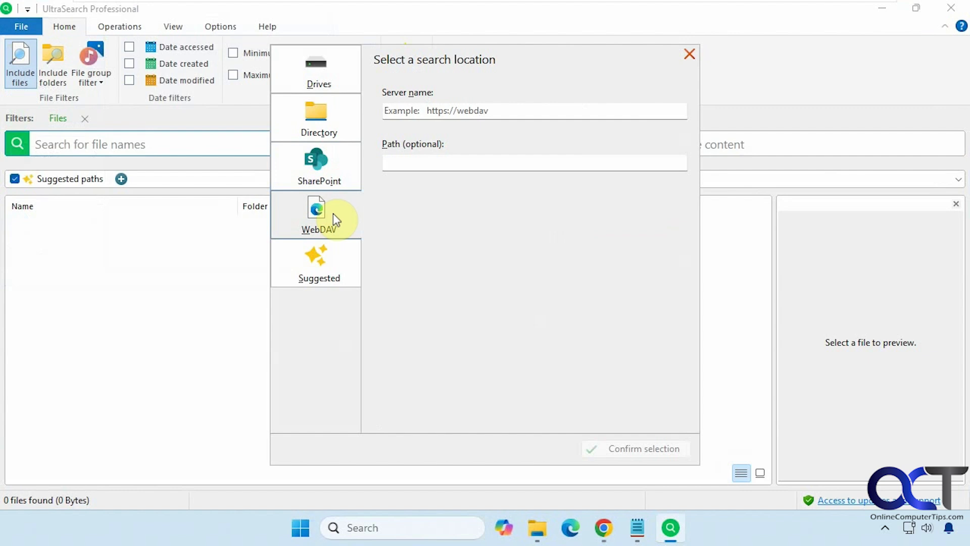
click(326, 262)
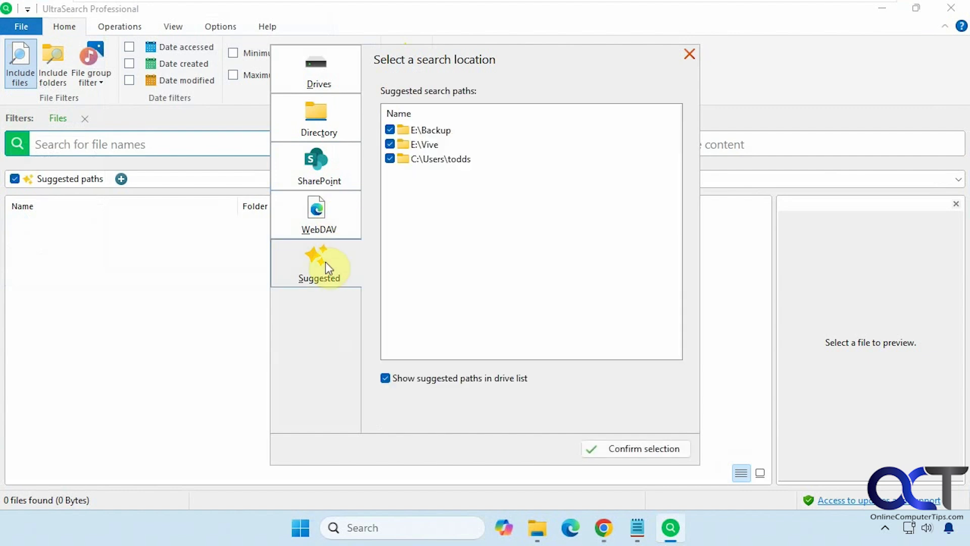
click(689, 55)
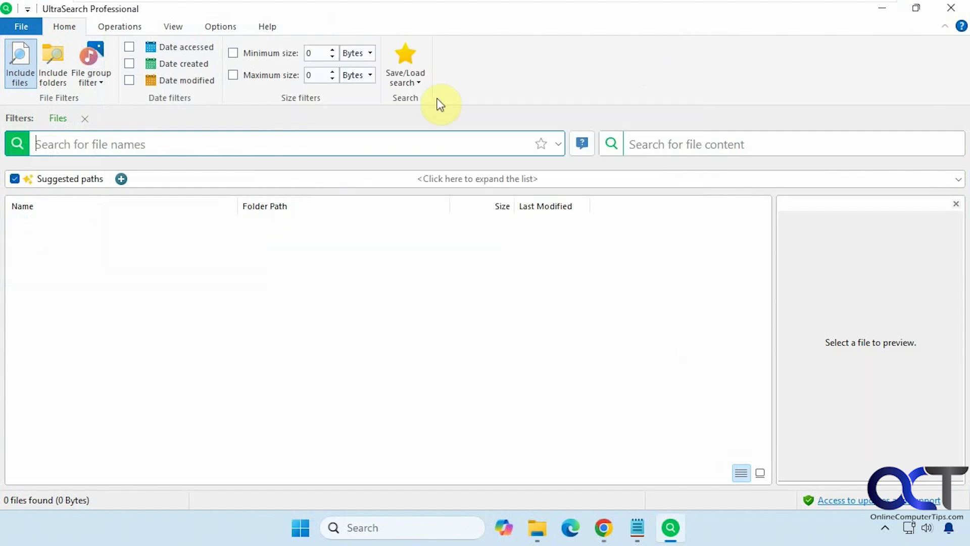
Browse the File menu's submenus, then close the menu unchanged.
click(23, 27)
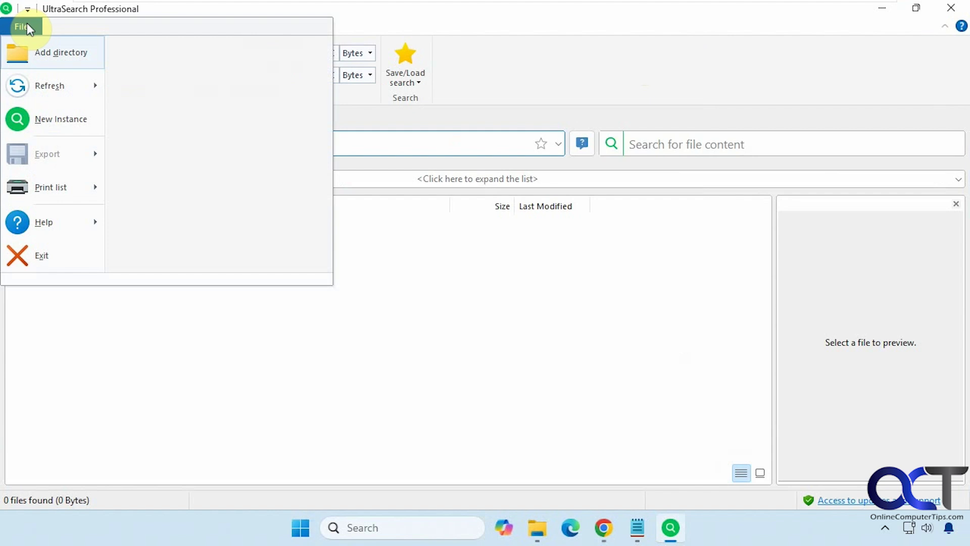
mouse_move(56, 90)
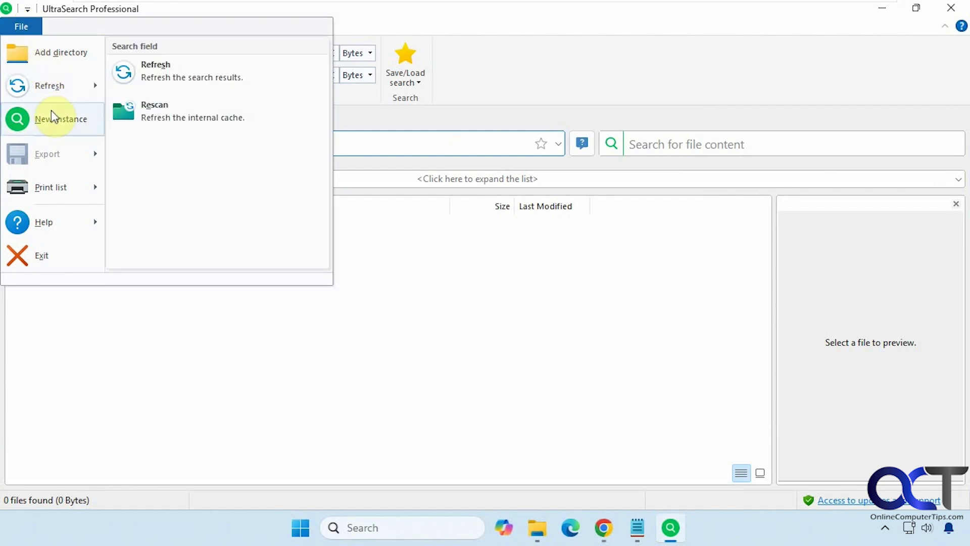
mouse_move(72, 151)
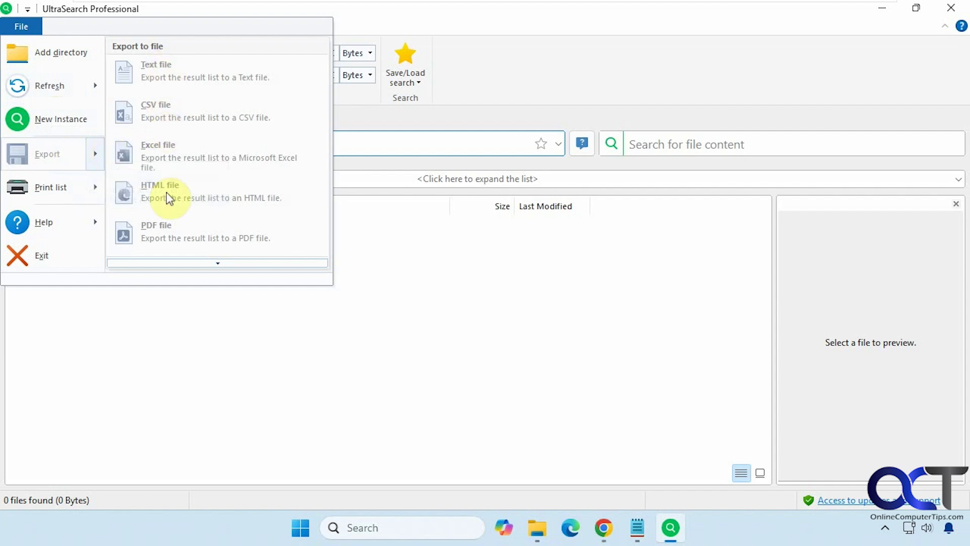
mouse_move(60, 221)
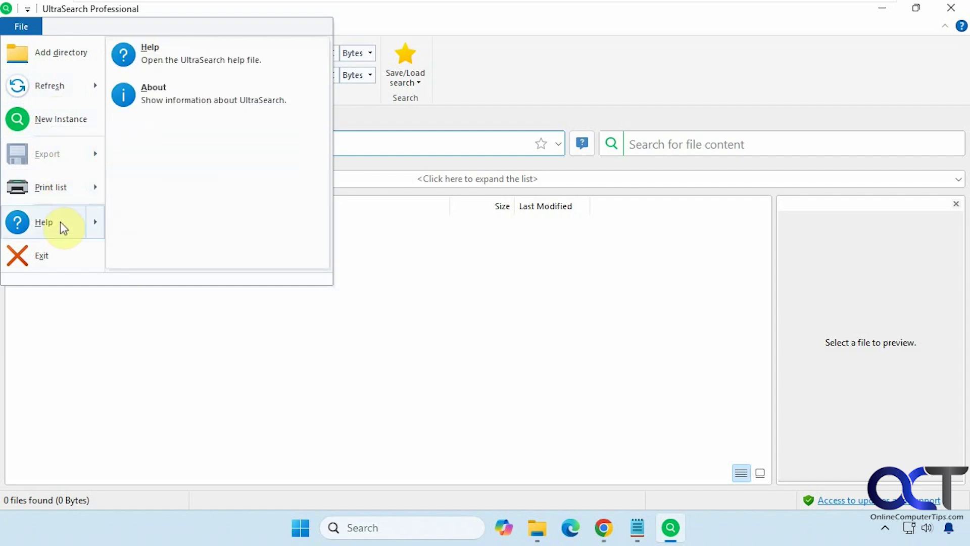
click(237, 413)
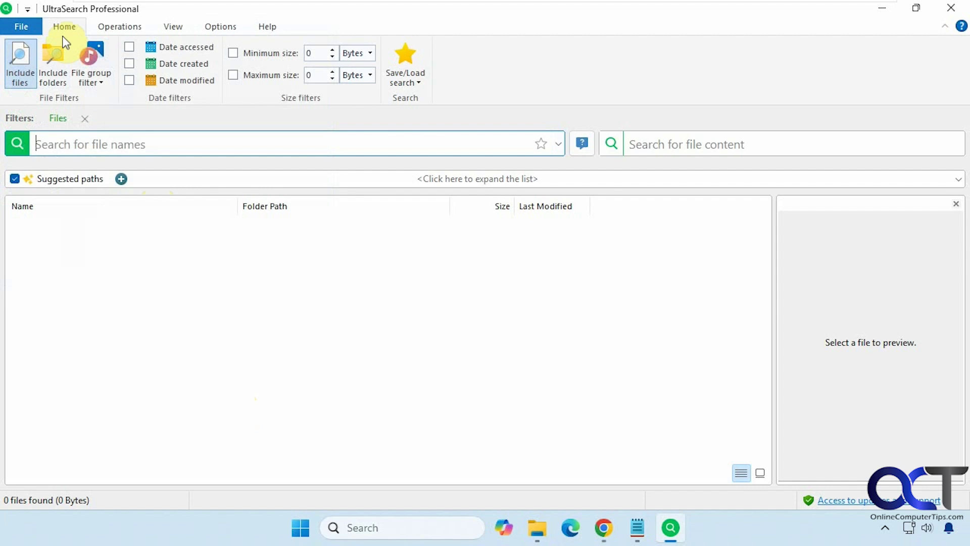
Restrict results to files only, glance at the Save/Load search options, then show the Operations commands.
click(23, 74)
click(419, 83)
click(502, 67)
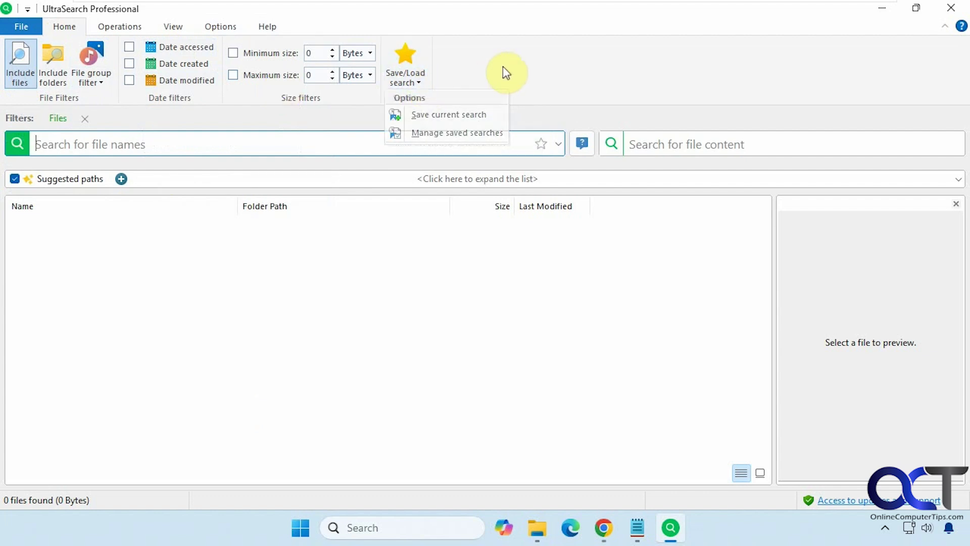
click(118, 28)
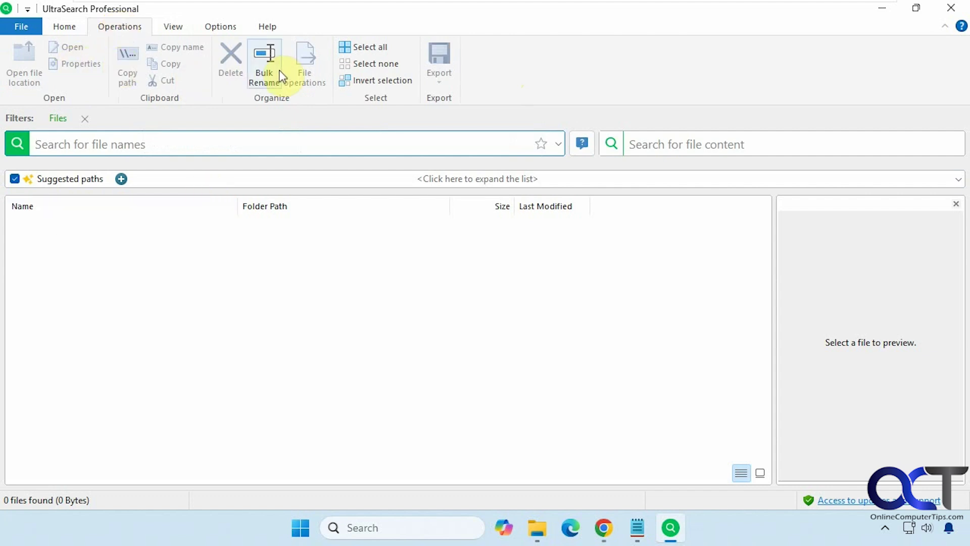
On the View tab, inspect the Date/Time format, Font size, Visible columns and View choices without changing them.
click(178, 28)
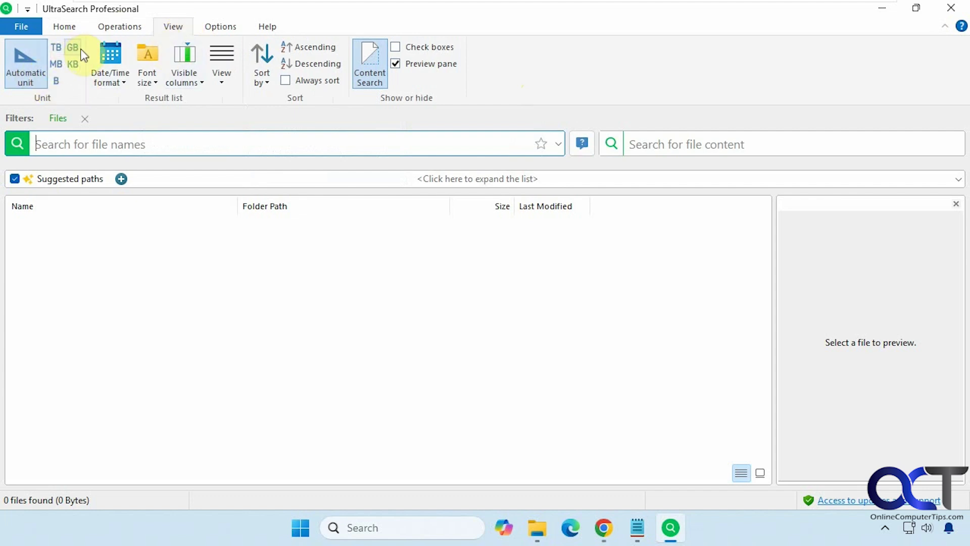
click(123, 84)
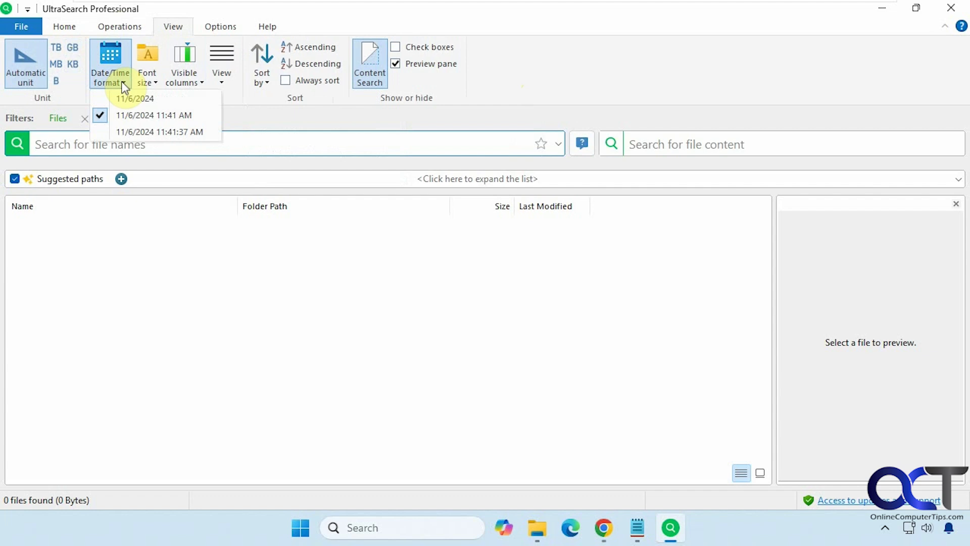
click(149, 80)
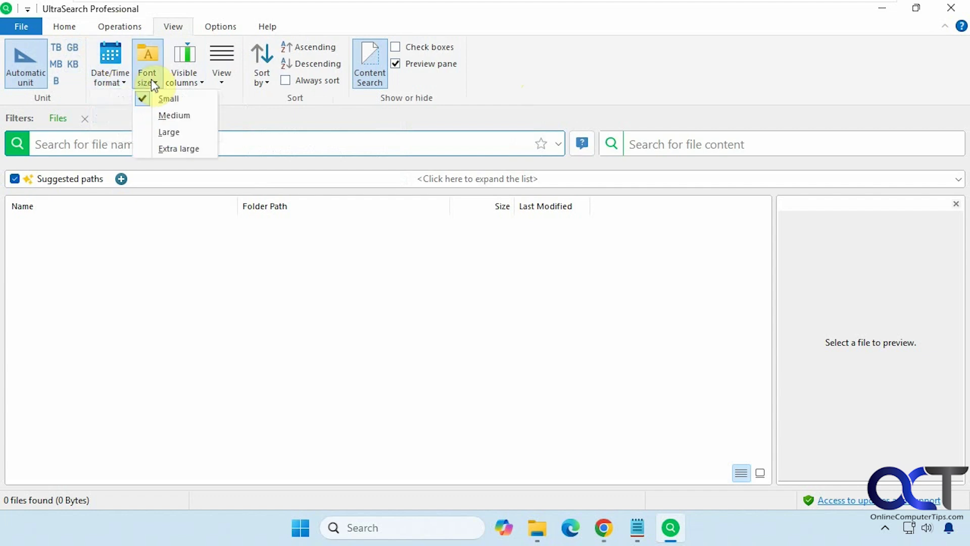
click(196, 82)
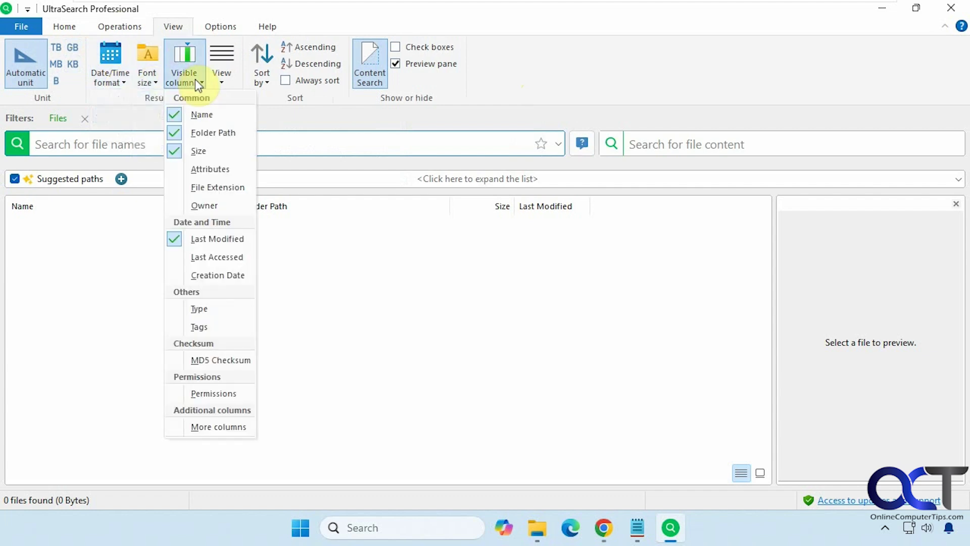
click(223, 79)
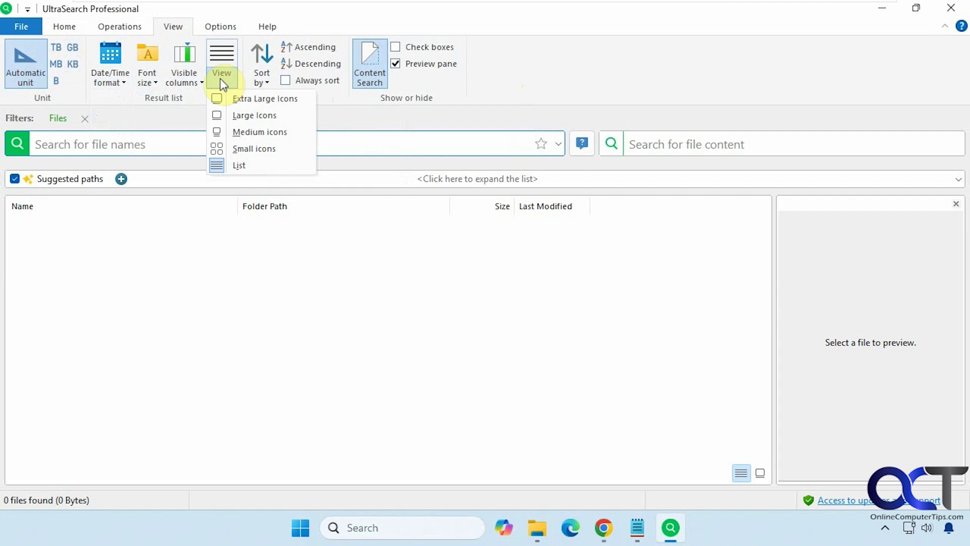
click(332, 22)
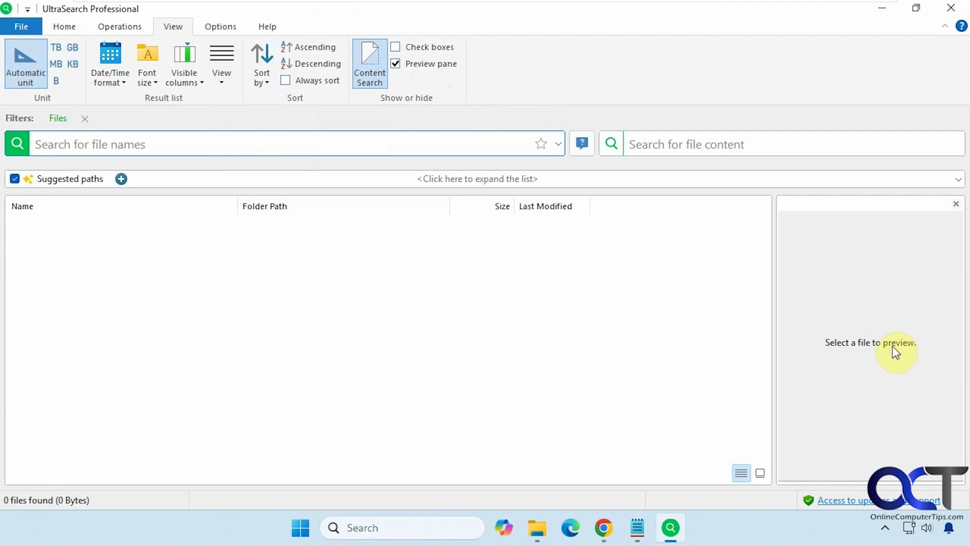
Review the Options tab's Application, Miscellaneous and Exclude filter settings without changes.
click(216, 29)
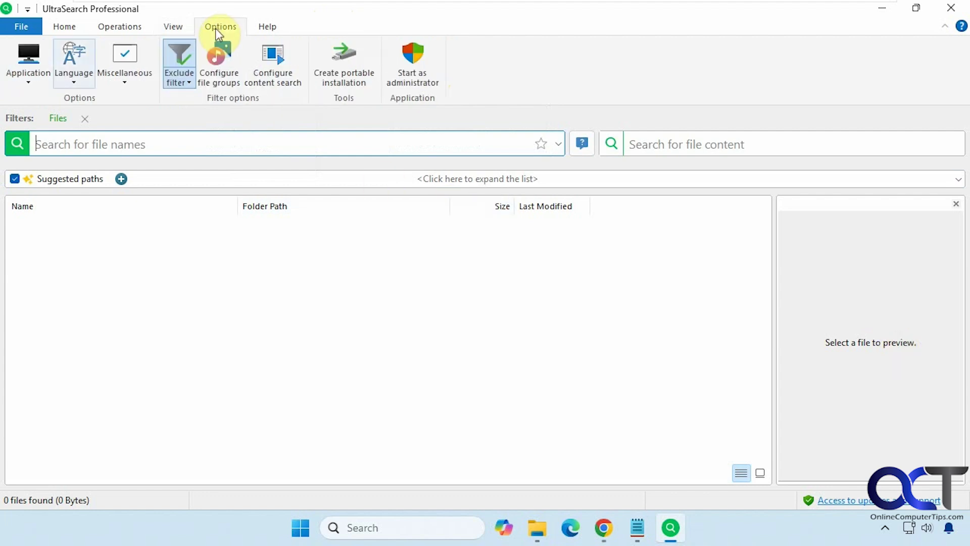
click(29, 82)
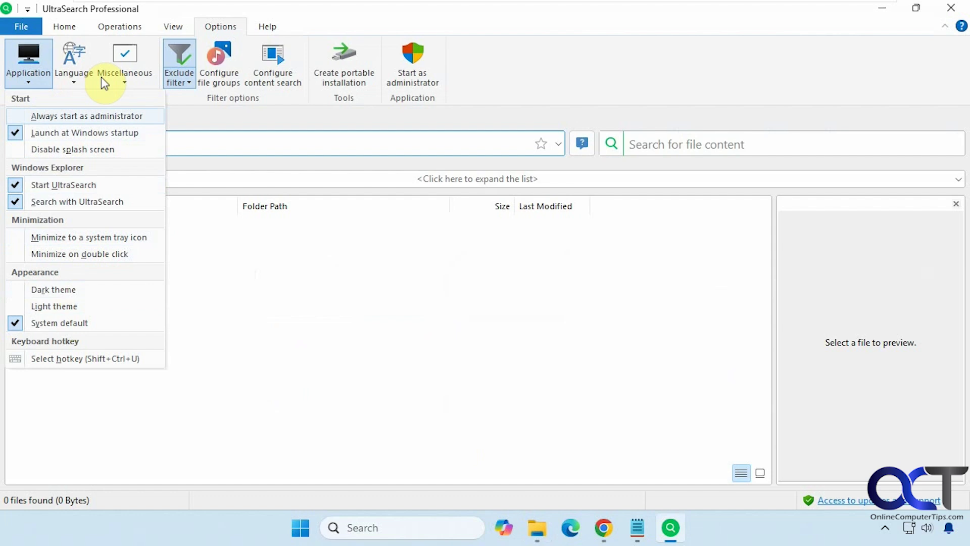
click(125, 83)
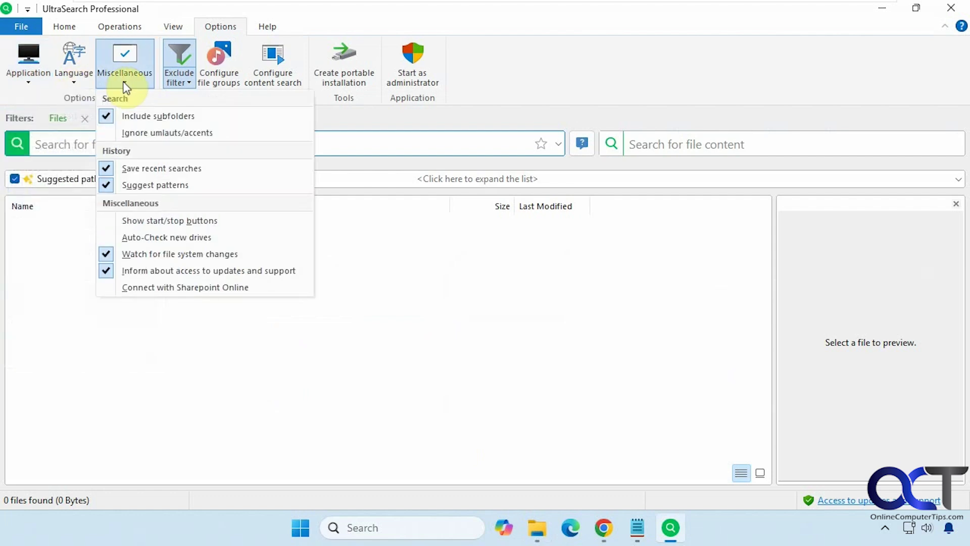
click(183, 81)
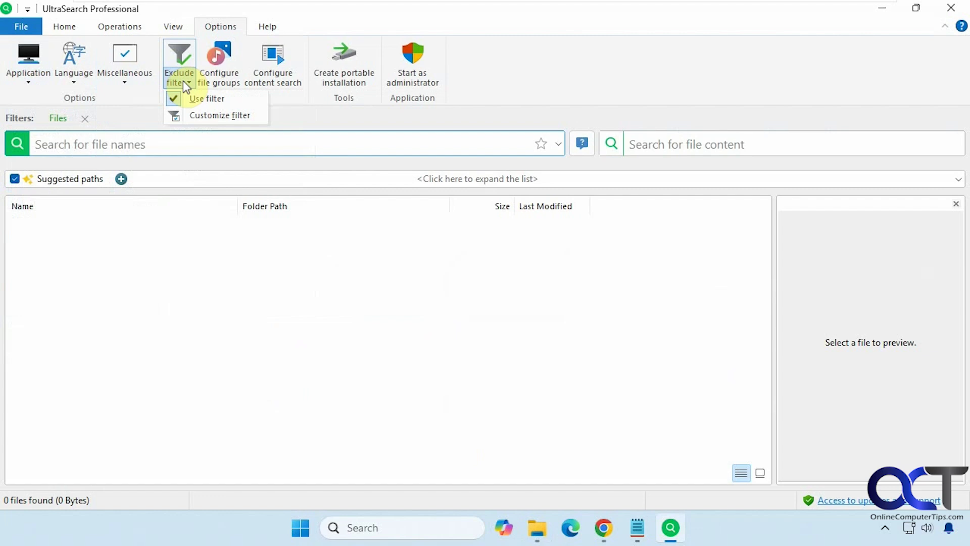
Open the file group definitions editor, cancel it, and show the Help tab commands.
click(225, 81)
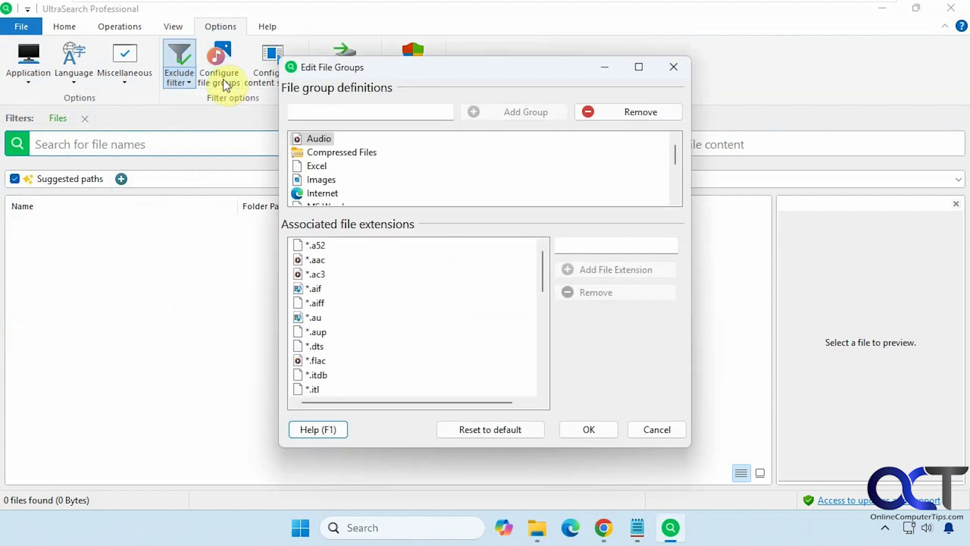
click(652, 429)
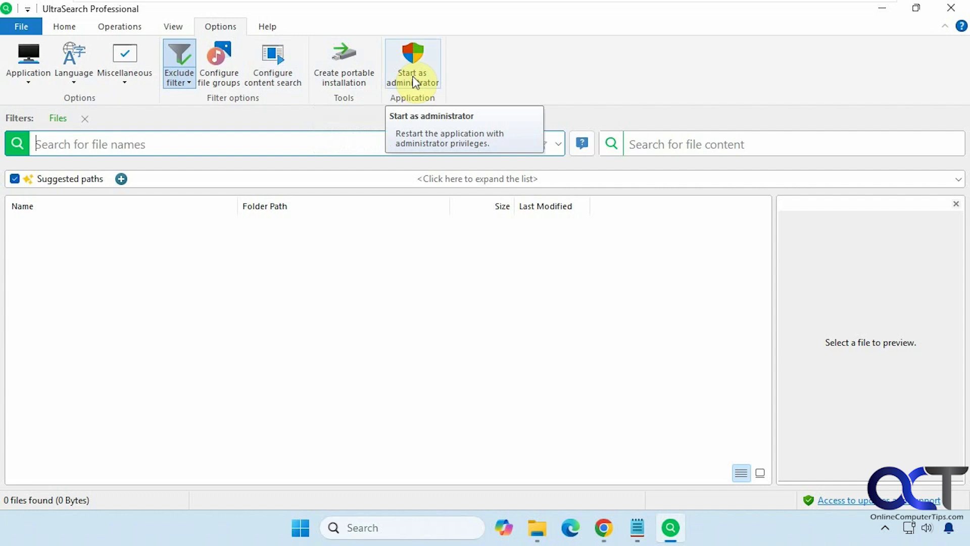
click(269, 28)
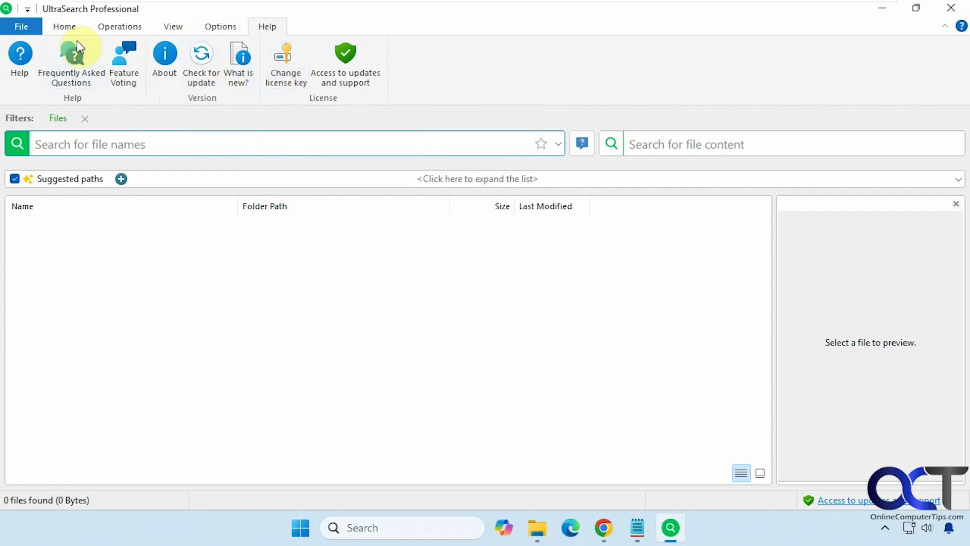
Add Local Disk (C:) as a search location via File > Add directory.
click(63, 29)
click(25, 26)
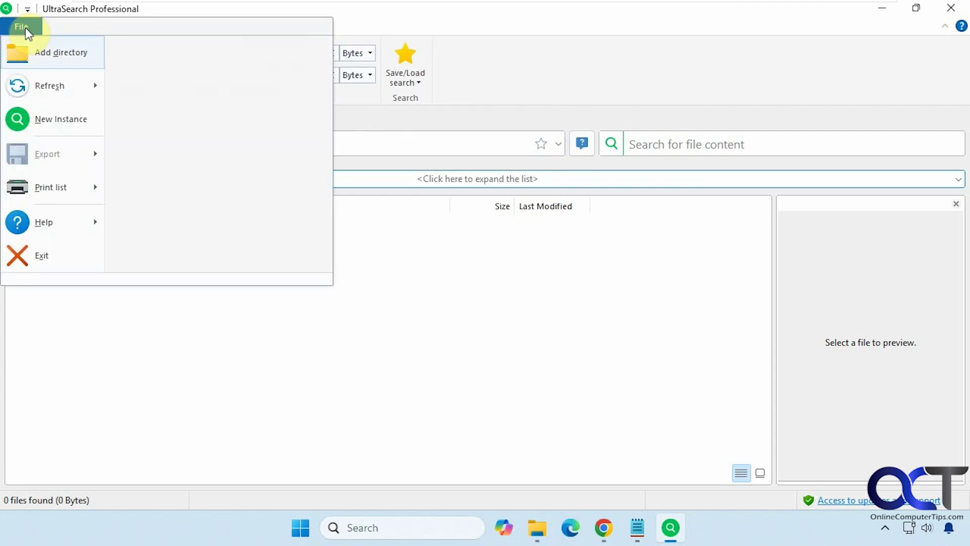
click(45, 53)
double_click(402, 101)
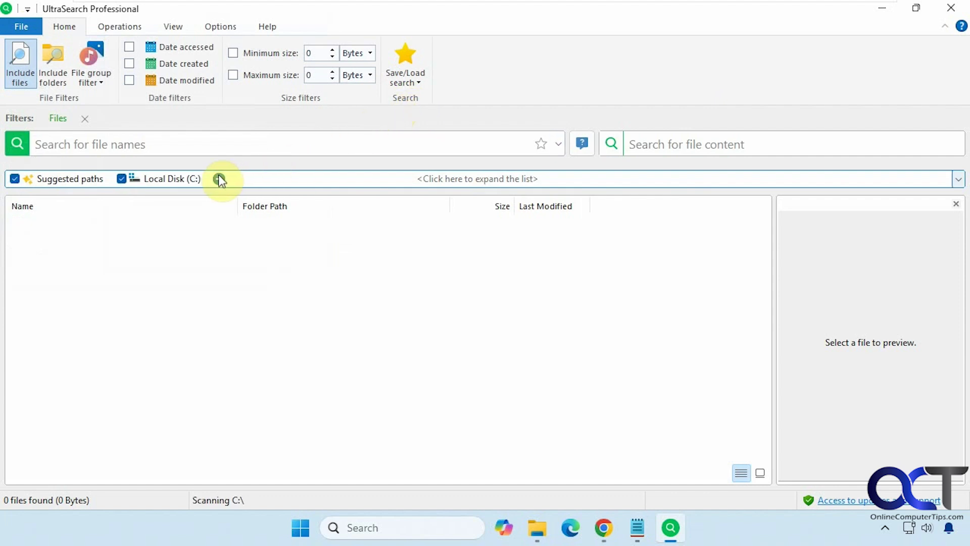
Add Data (E:) as a second search location.
click(219, 179)
double_click(402, 132)
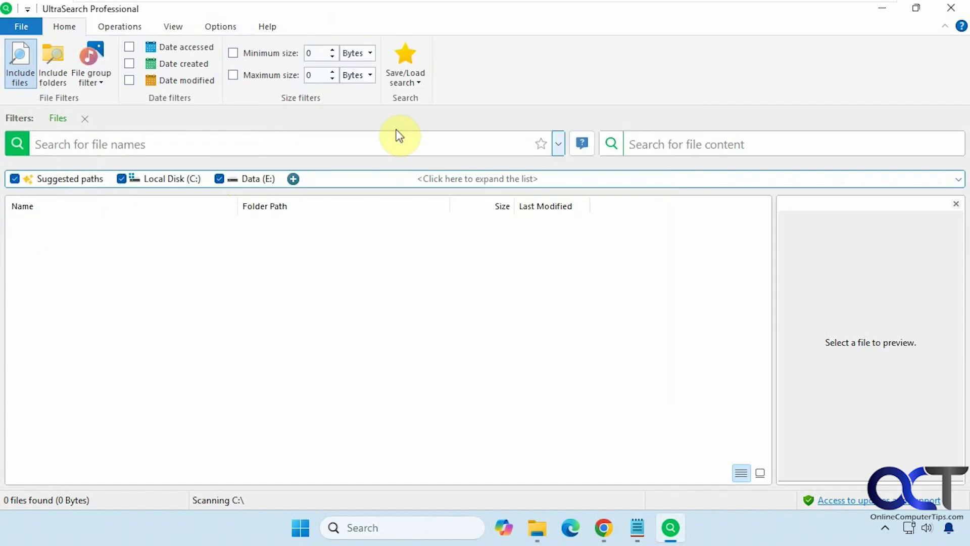
mouse_move(65, 184)
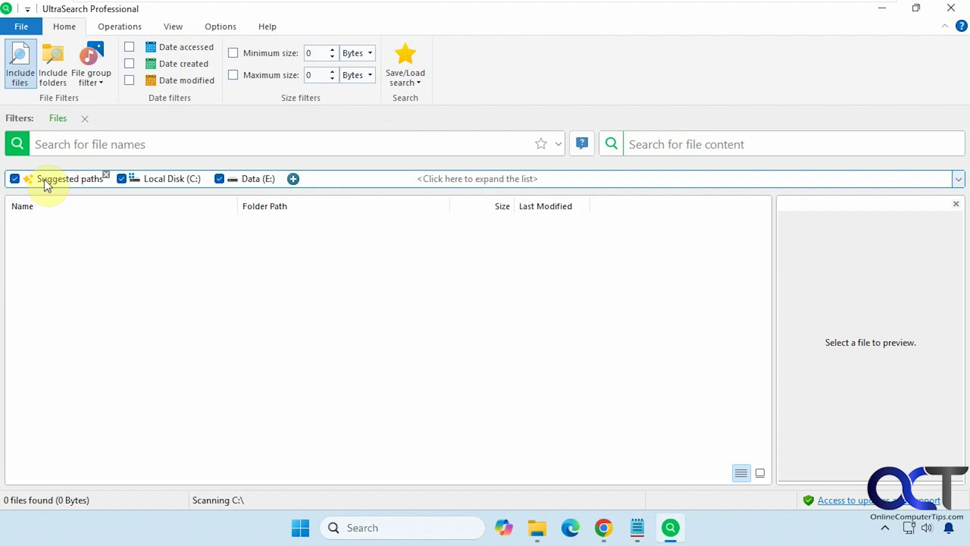
Search file names for Hawaii and scroll through the matching results.
click(99, 134)
text(Hawaii)
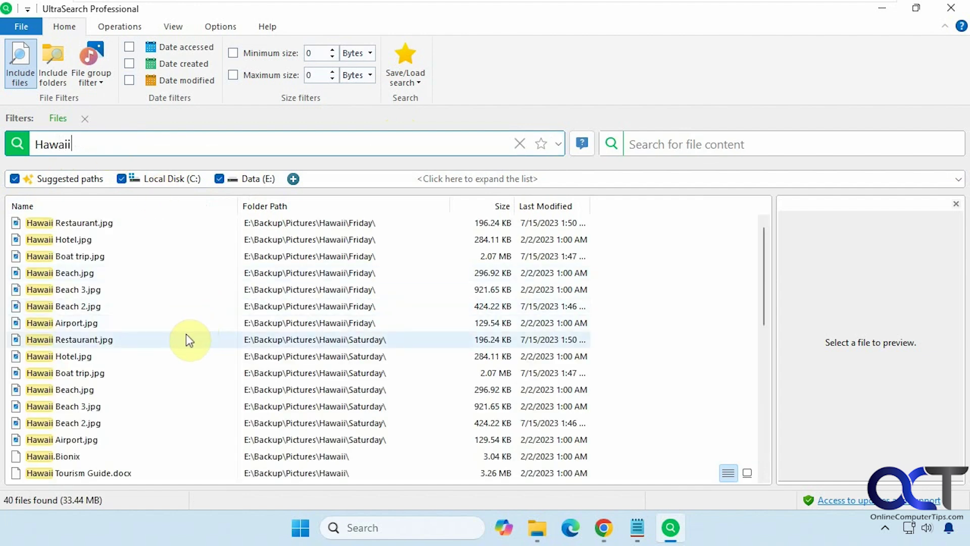
scroll(186, 333, down, 1)
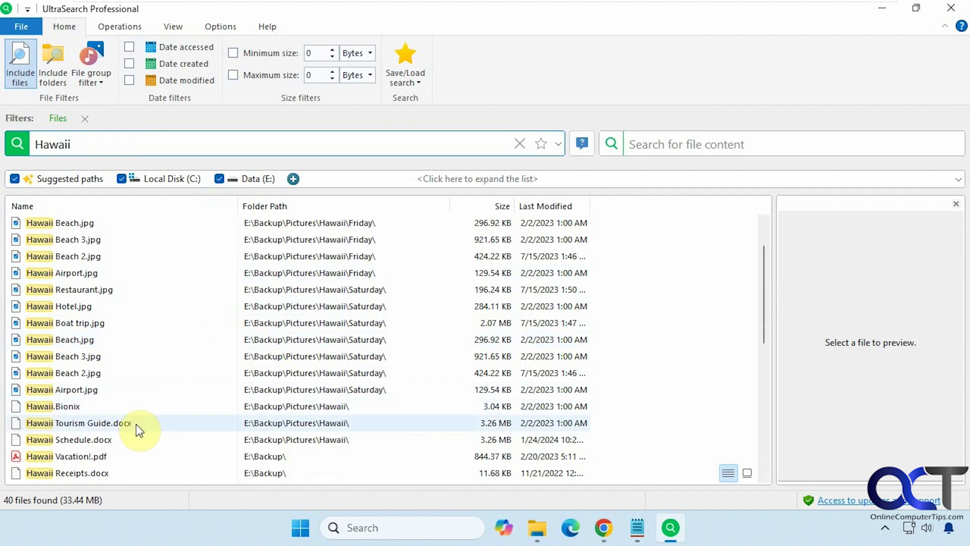
scroll(117, 420, down, 1)
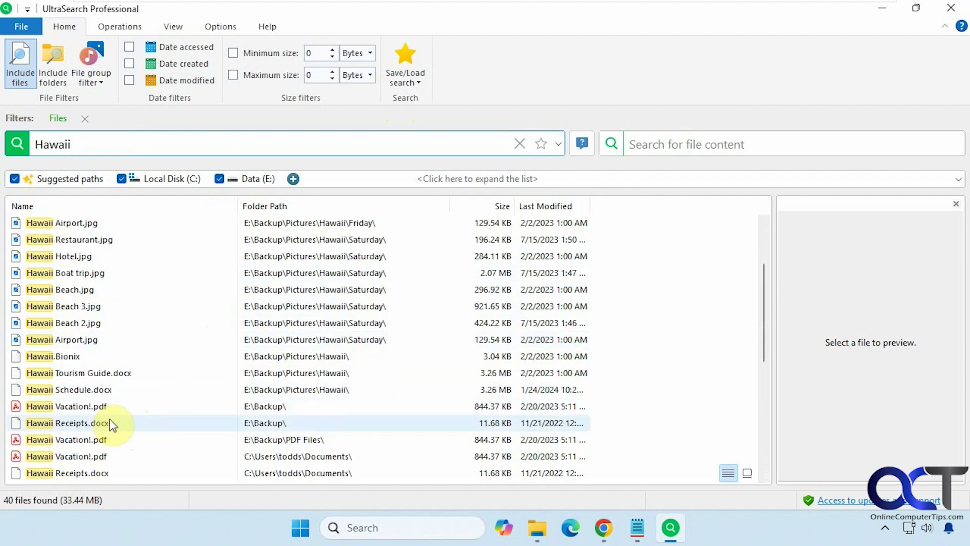
scroll(120, 421, down, 1)
scroll(121, 423, down, 2)
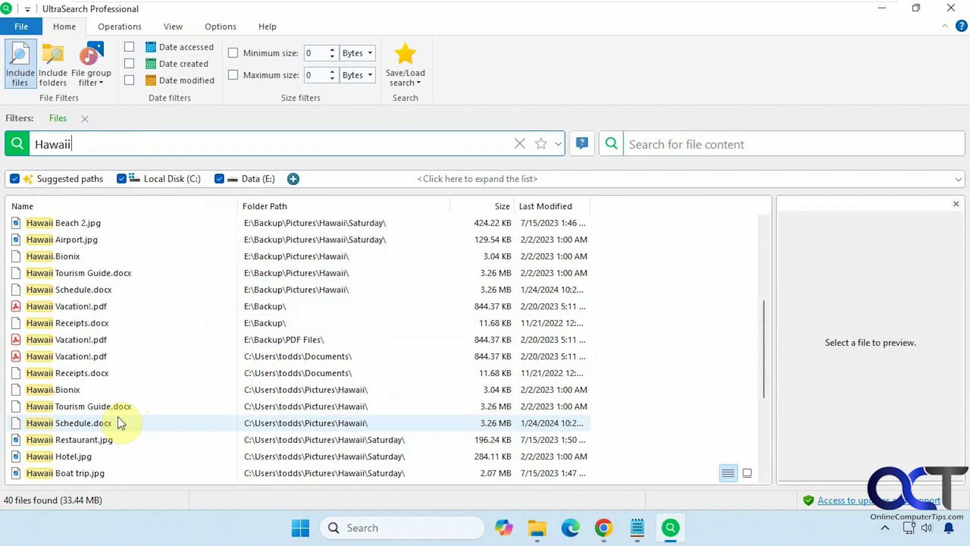
scroll(120, 423, down, 1)
scroll(123, 422, up, 5)
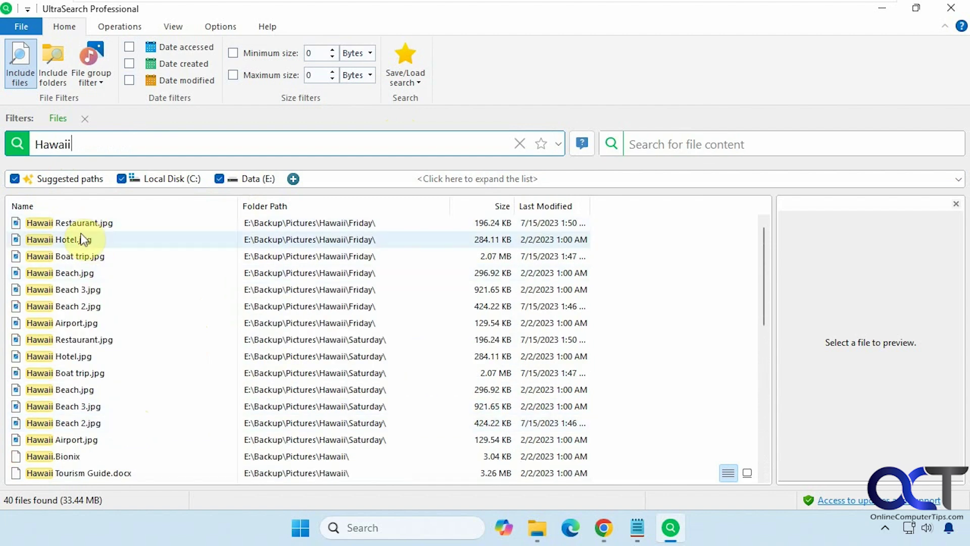
Preview Friday Hawaii Boat trip.jpg, Hawaii Vacation!.pdf and Hawaii Receipts.docx, then scroll back up.
click(76, 257)
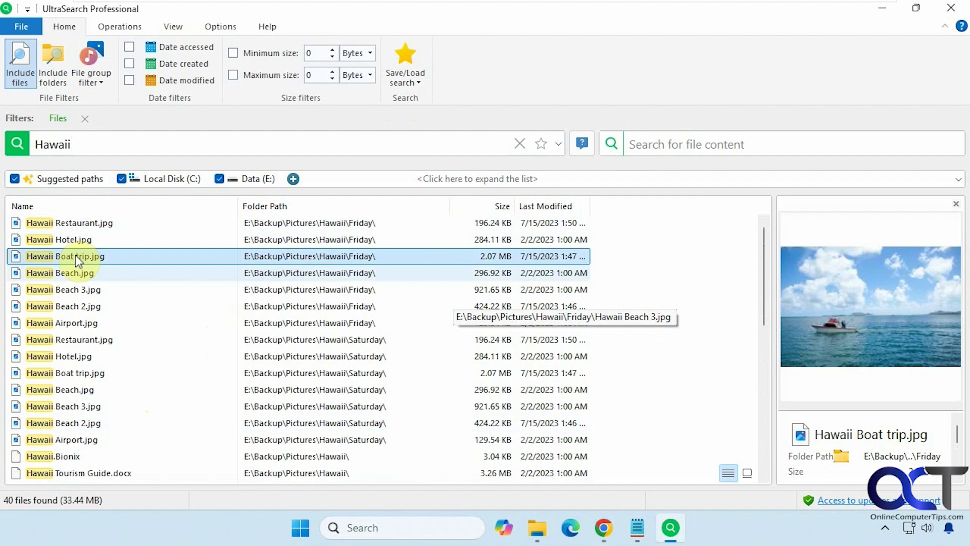
scroll(273, 358, down, 1)
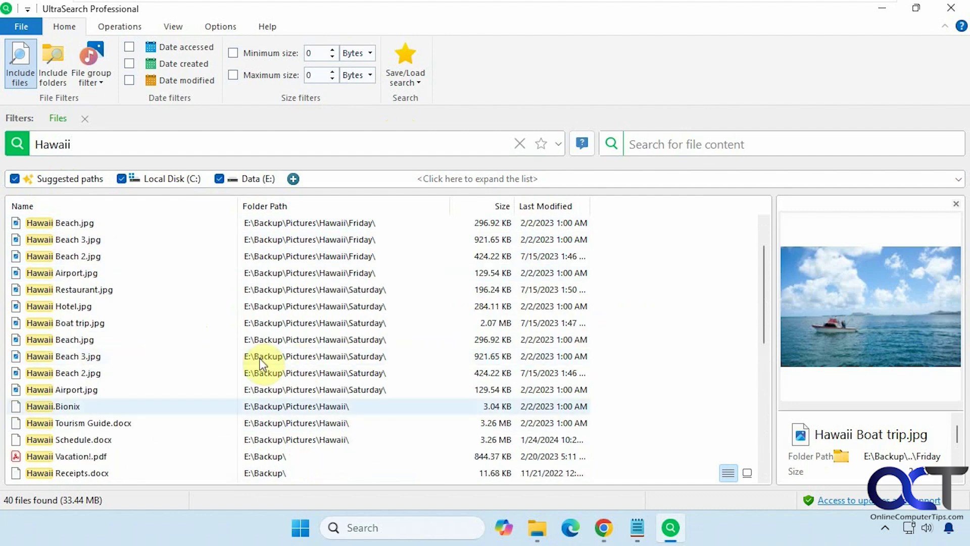
click(94, 456)
scroll(96, 456, down, 1)
click(99, 457)
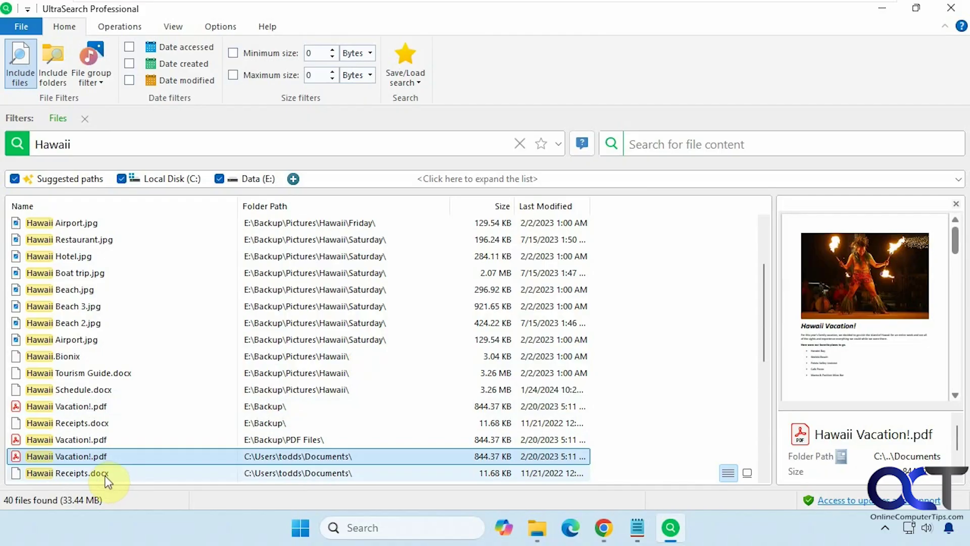
click(107, 475)
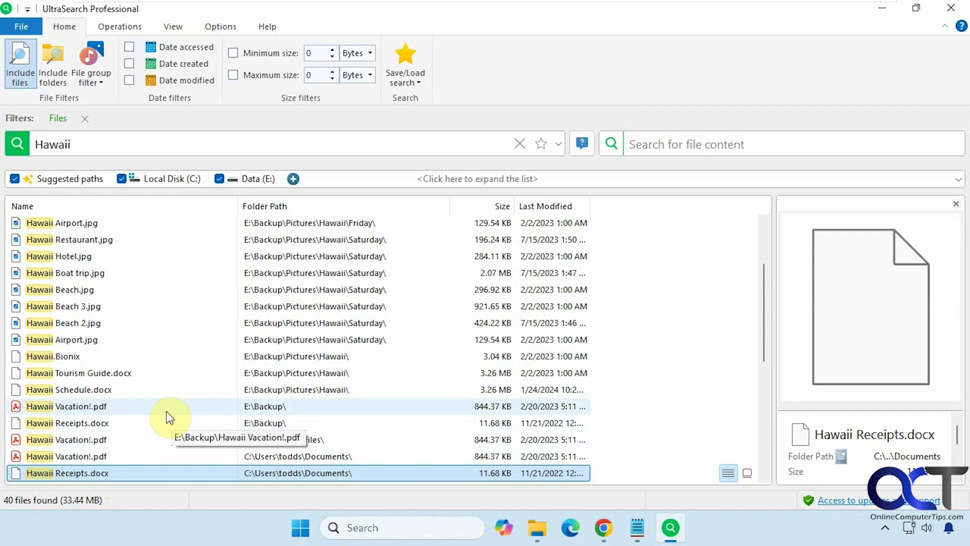
scroll(166, 416, up, 2)
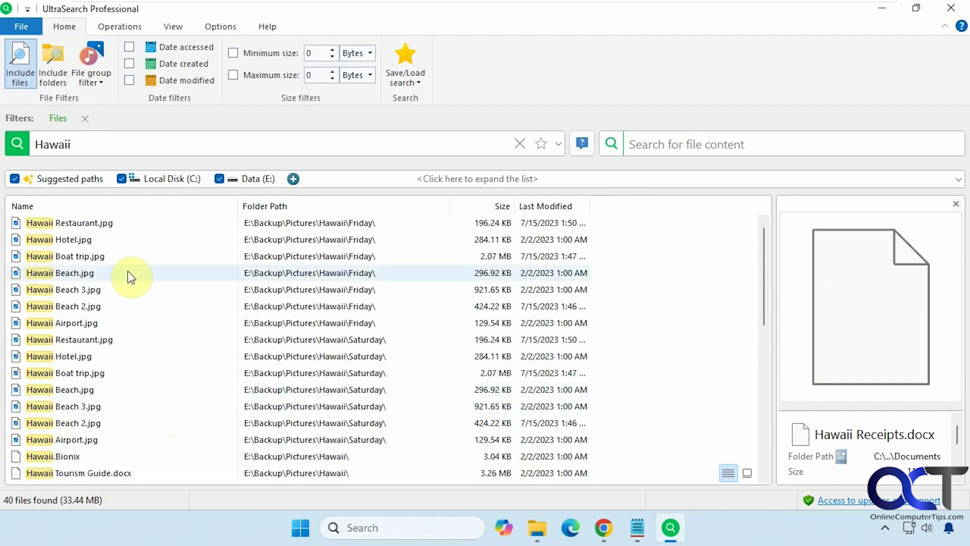
Open the folder containing Hawaii Restaurant.jpg, then close that Explorer window.
right_click(68, 225)
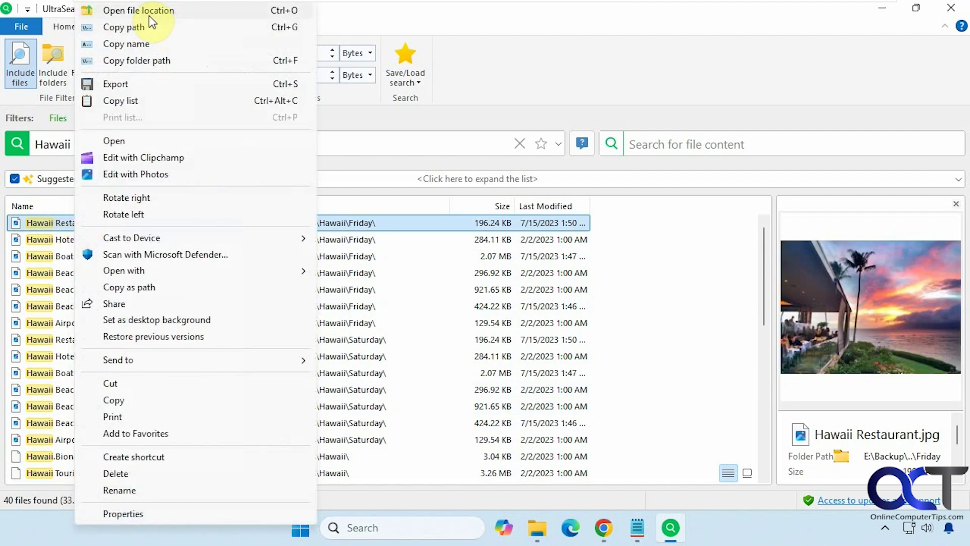
click(149, 13)
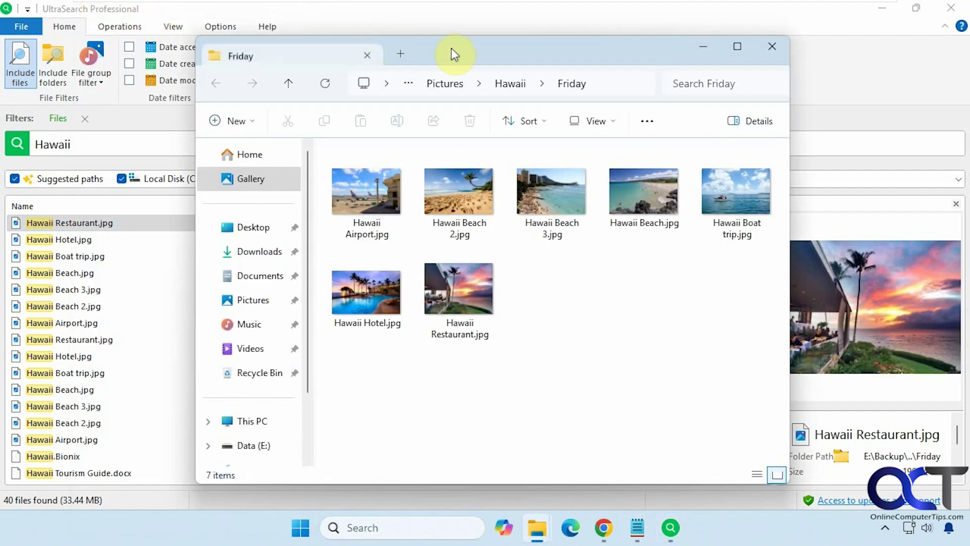
click(788, 49)
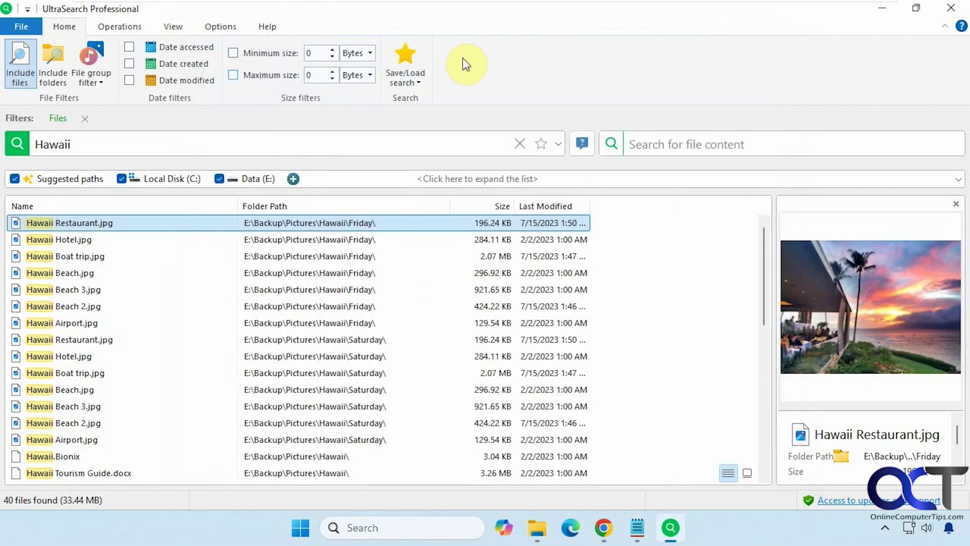
Export the Hawaii results list as test.txt, then minimize UltraSearch.
right_click(70, 232)
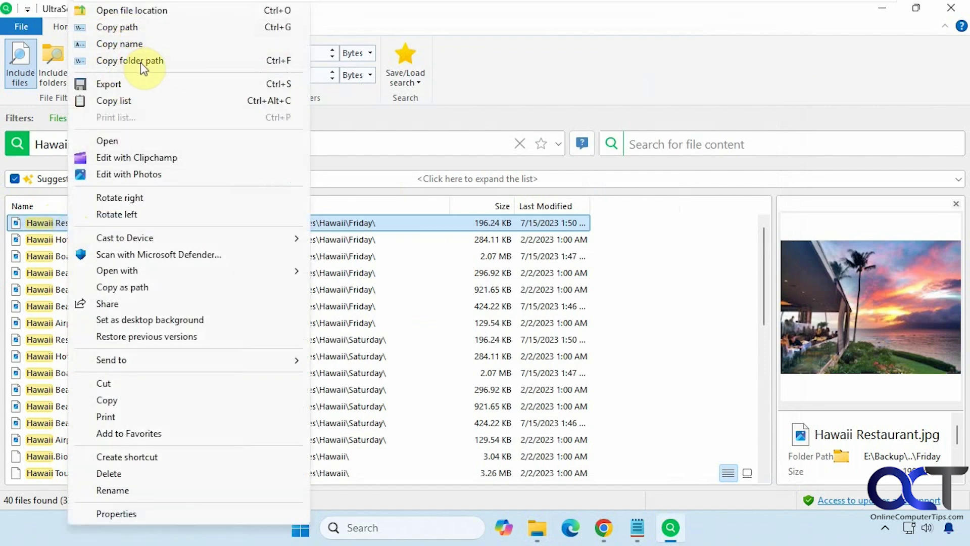
click(111, 83)
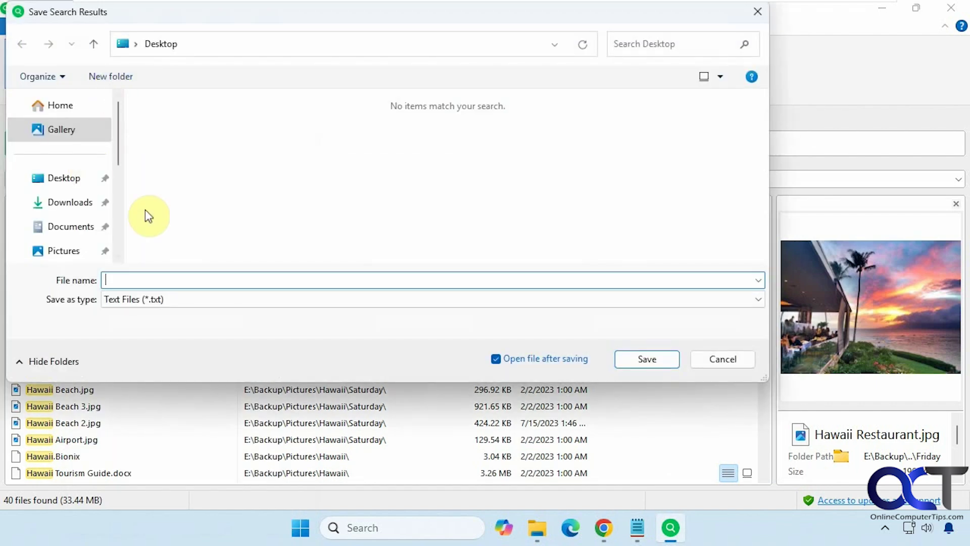
text(test)
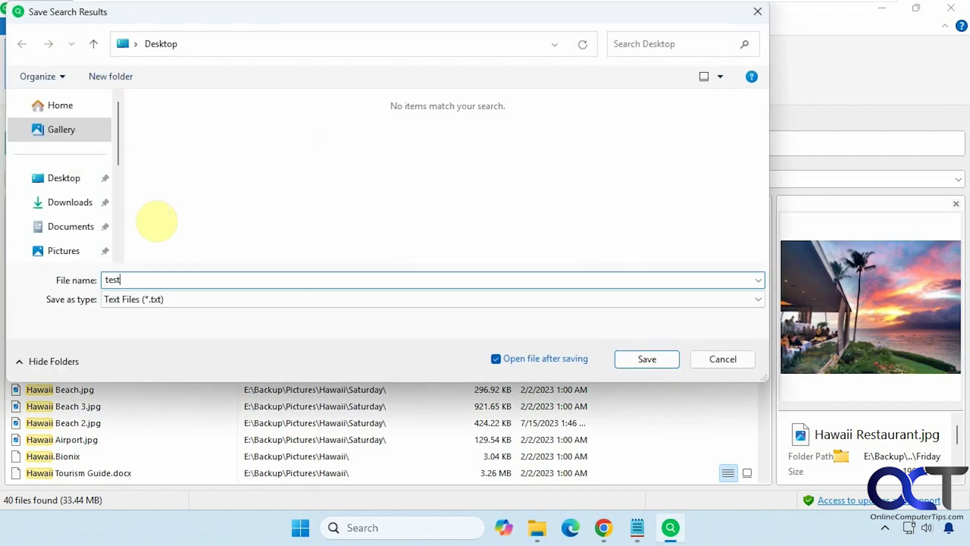
click(618, 356)
click(881, 7)
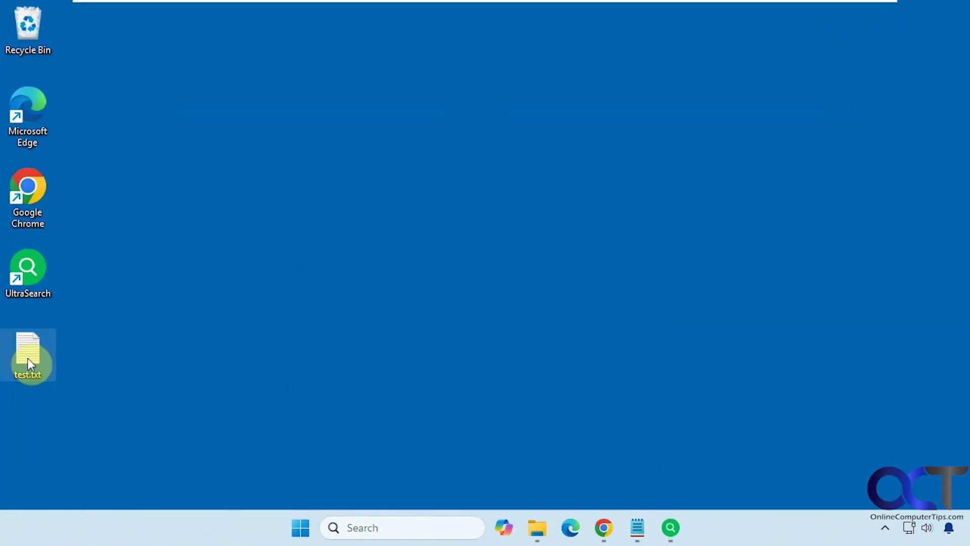
Open test.txt in Notepad and scroll through the exported Hawaii file paths and sizes.
double_click(27, 359)
scroll(375, 305, down, 1)
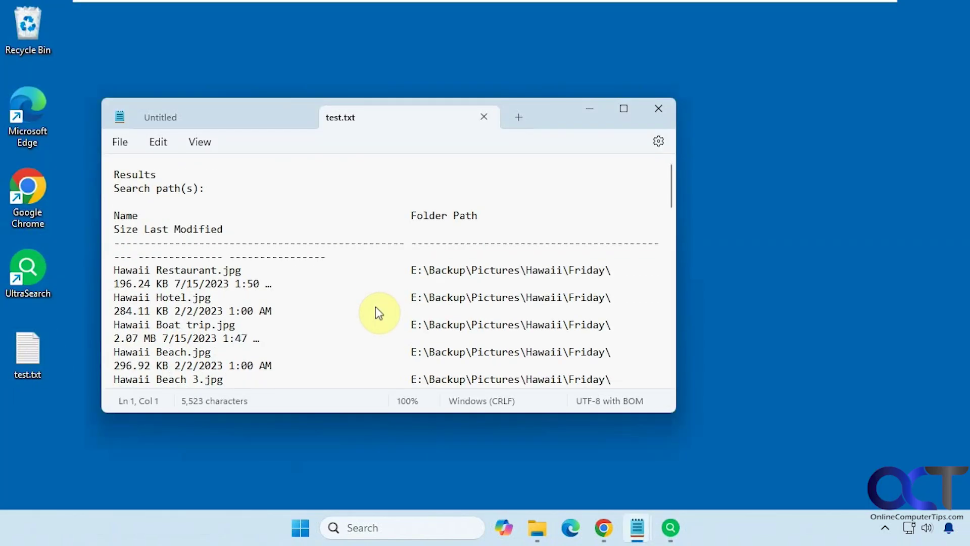
scroll(375, 307, down, 7)
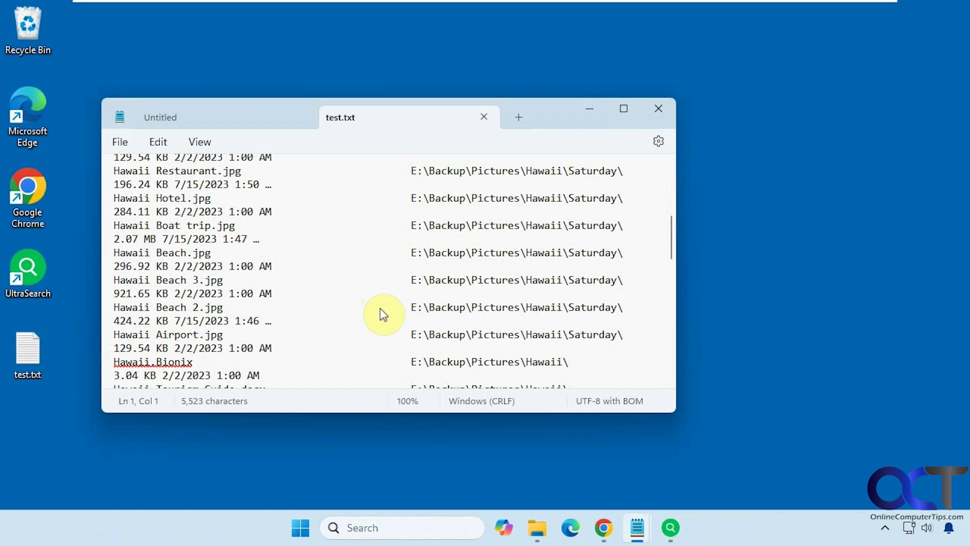
scroll(380, 309, down, 10)
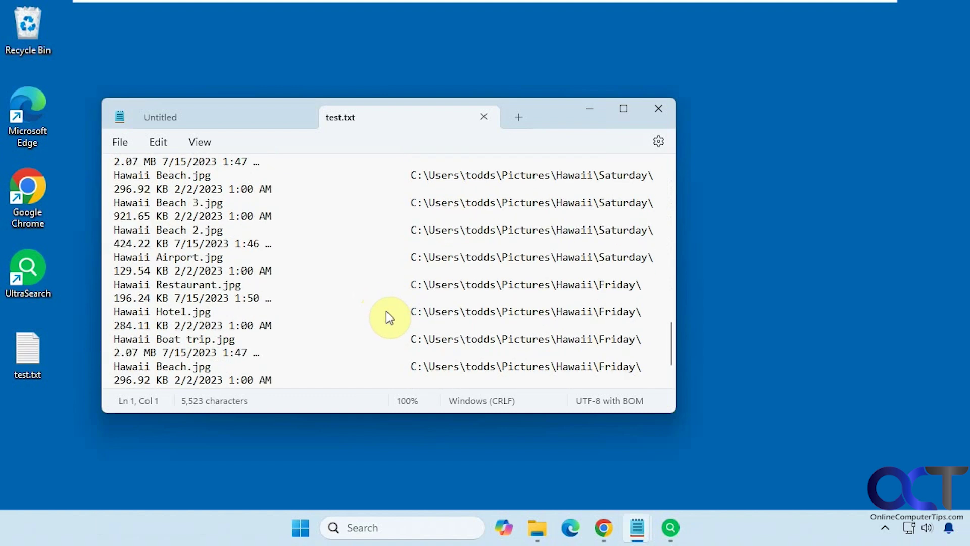
scroll(387, 311, down, 3)
scroll(389, 314, up, 5)
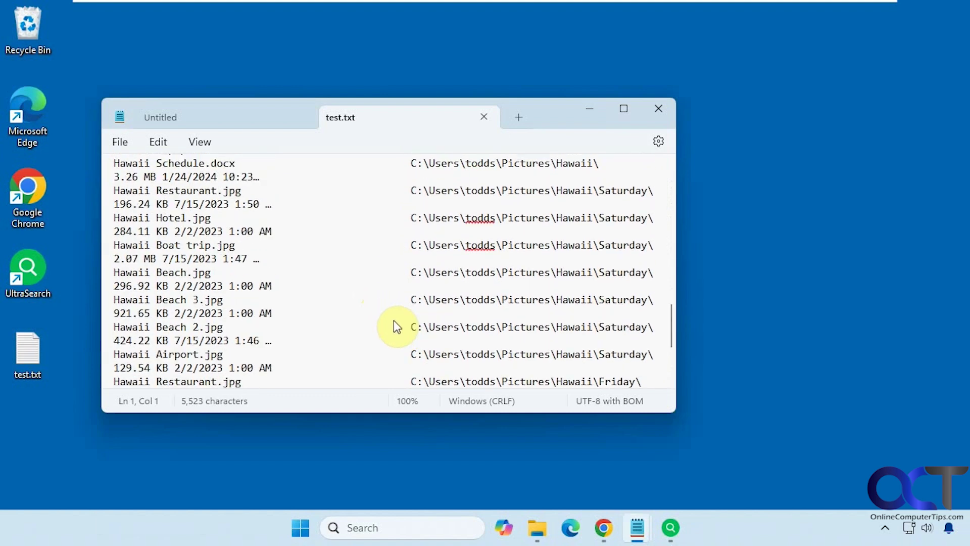
scroll(396, 323, up, 2)
click(671, 527)
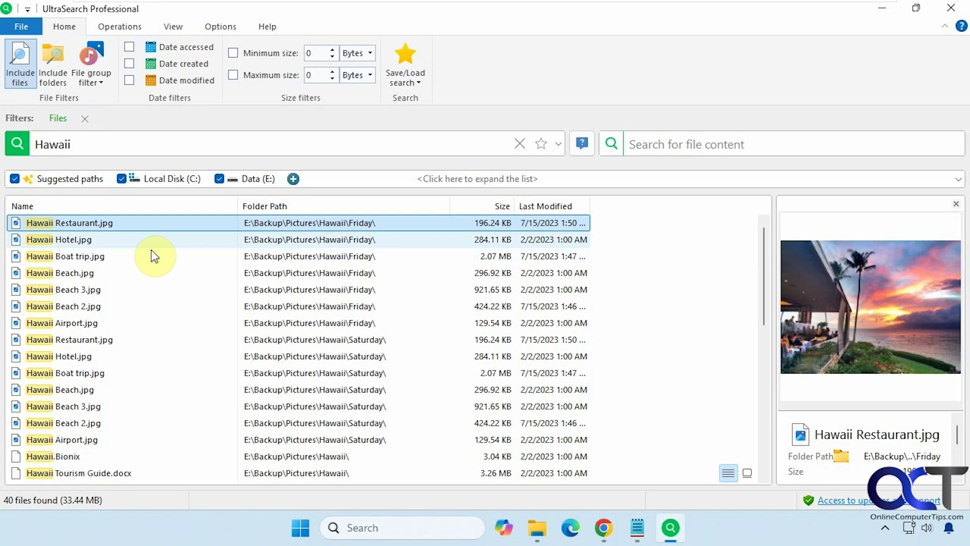
right_click(119, 224)
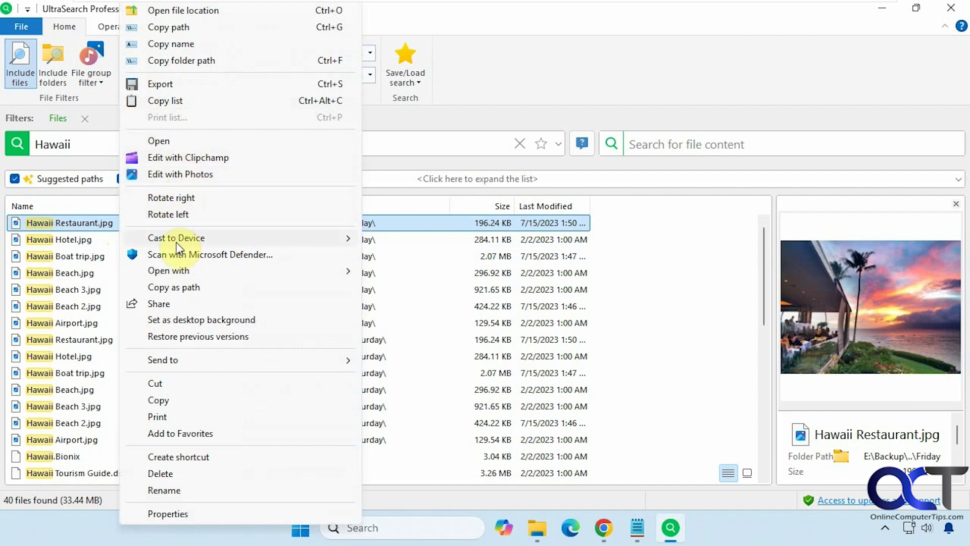
mouse_move(177, 241)
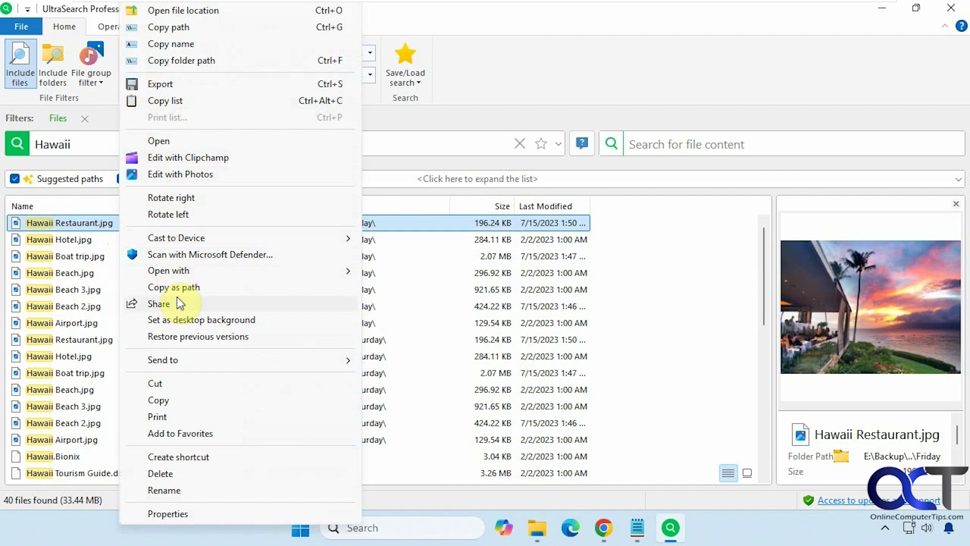
click(192, 403)
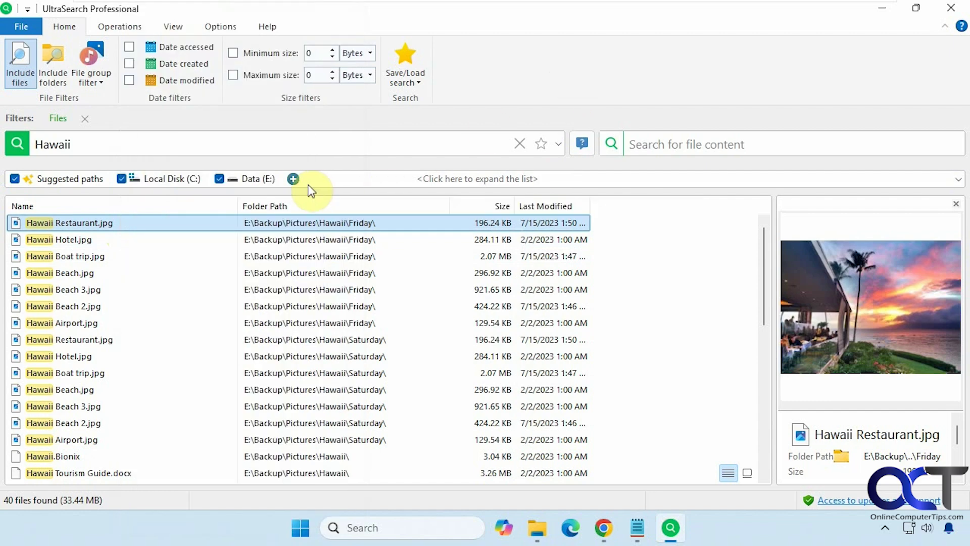
Try including folders and filtering the Hawaii results to the Images file group, then exclude folders.
click(48, 68)
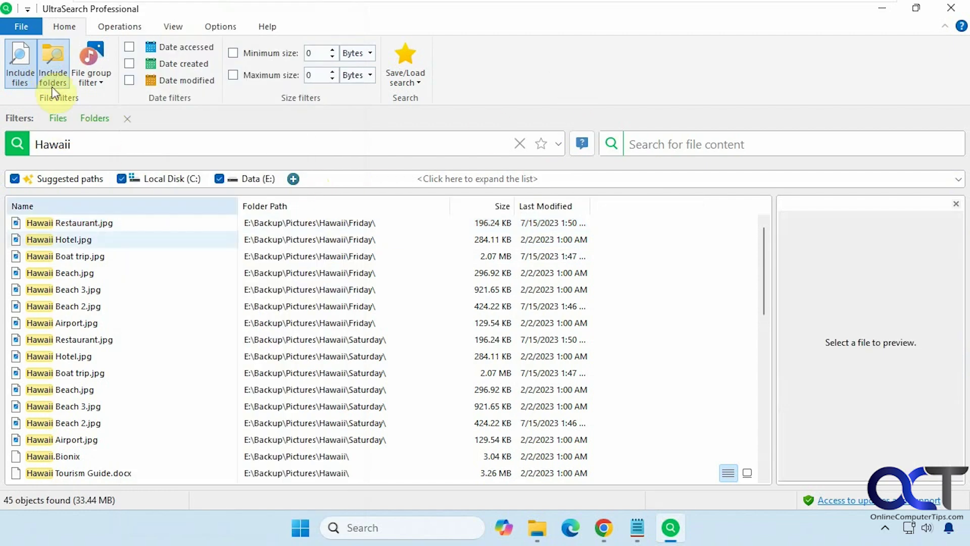
scroll(149, 308, down, 6)
scroll(152, 313, up, 1)
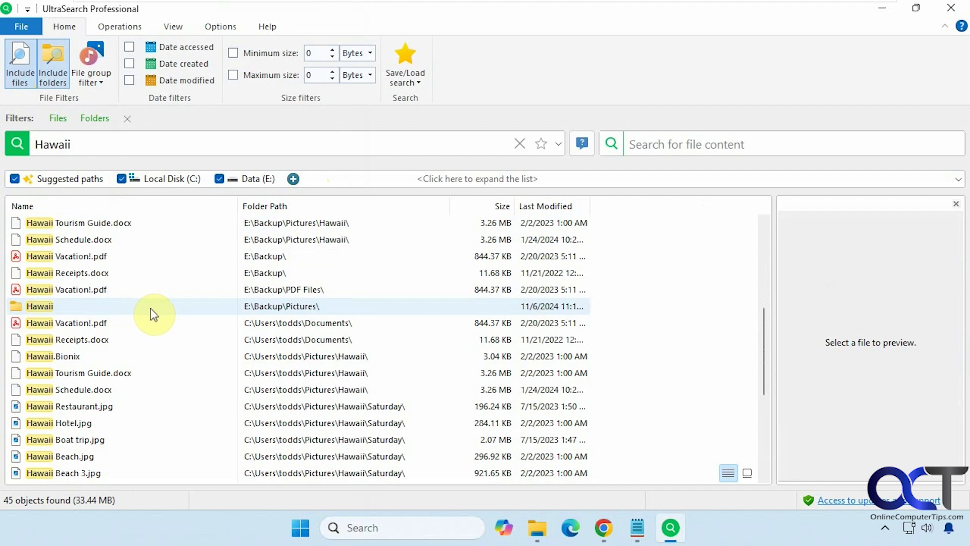
scroll(172, 328, down, 5)
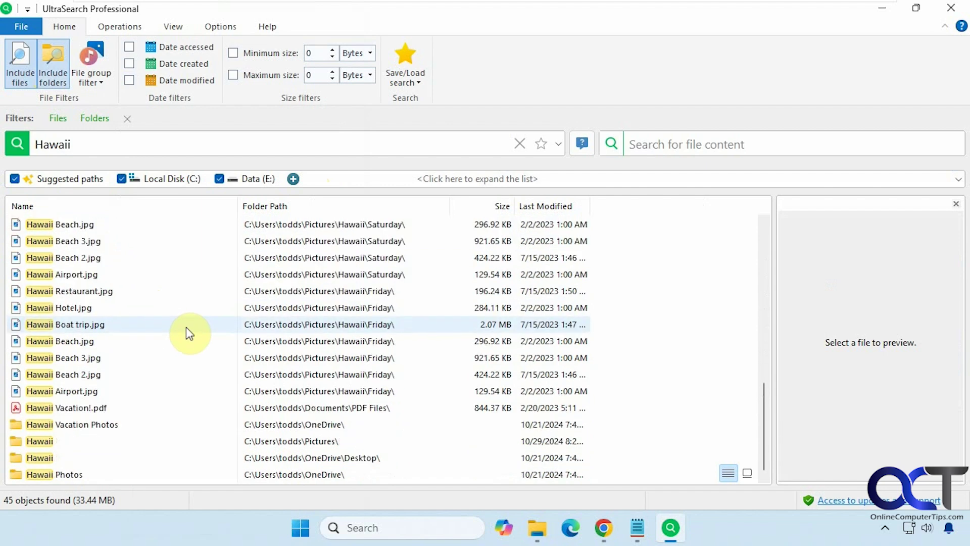
scroll(186, 328, up, 9)
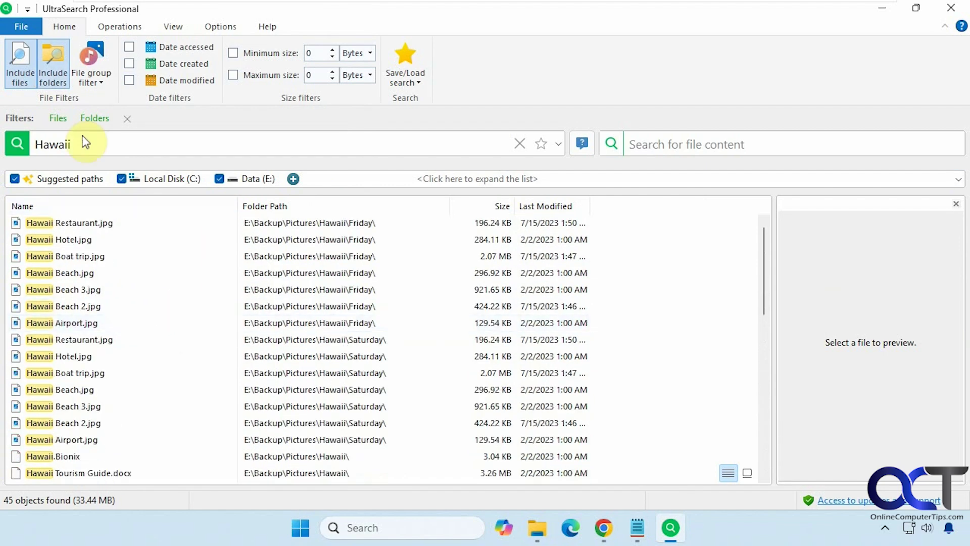
click(100, 83)
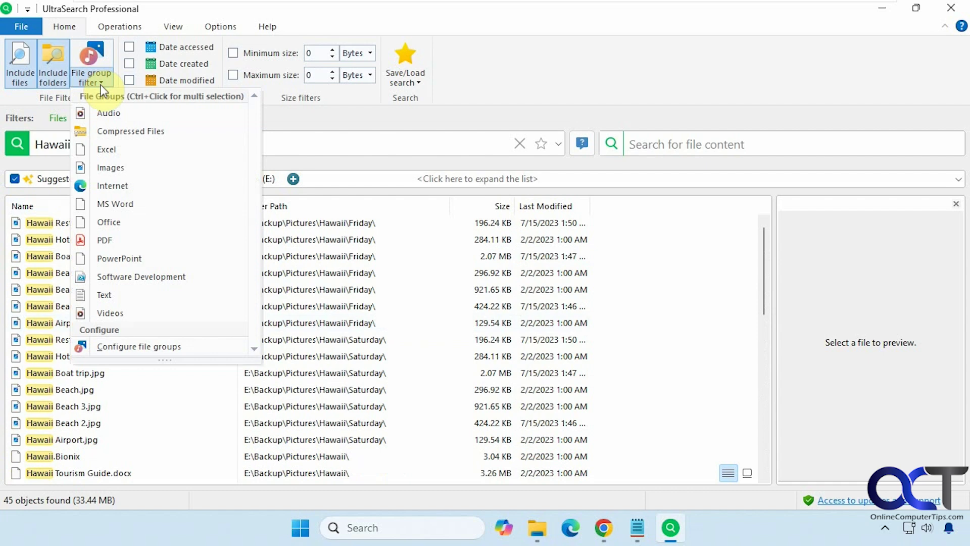
click(107, 167)
scroll(175, 367, down, 6)
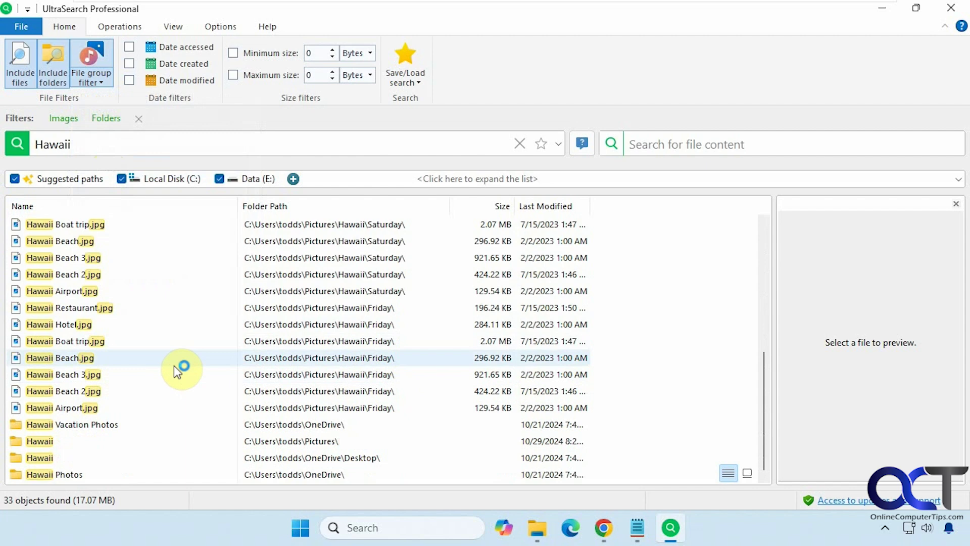
scroll(174, 365, up, 6)
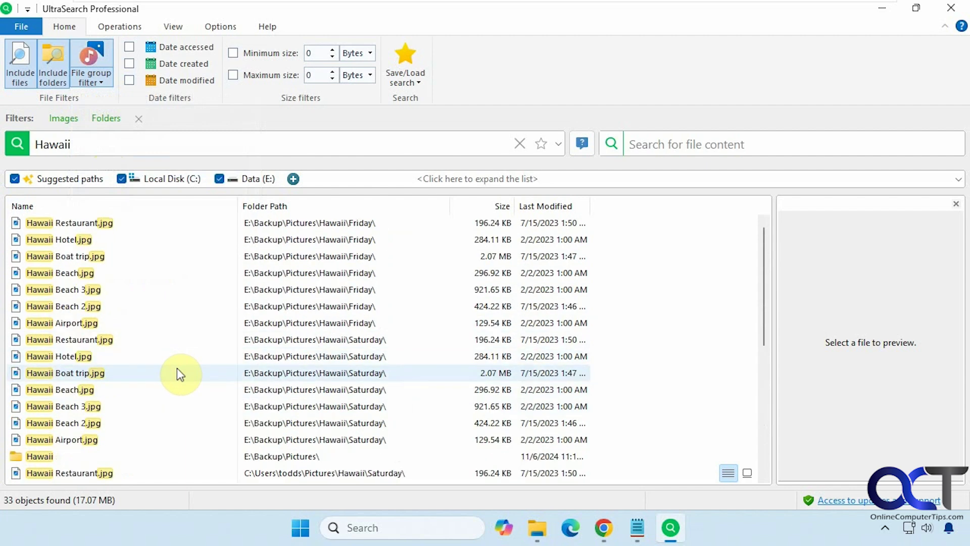
click(53, 64)
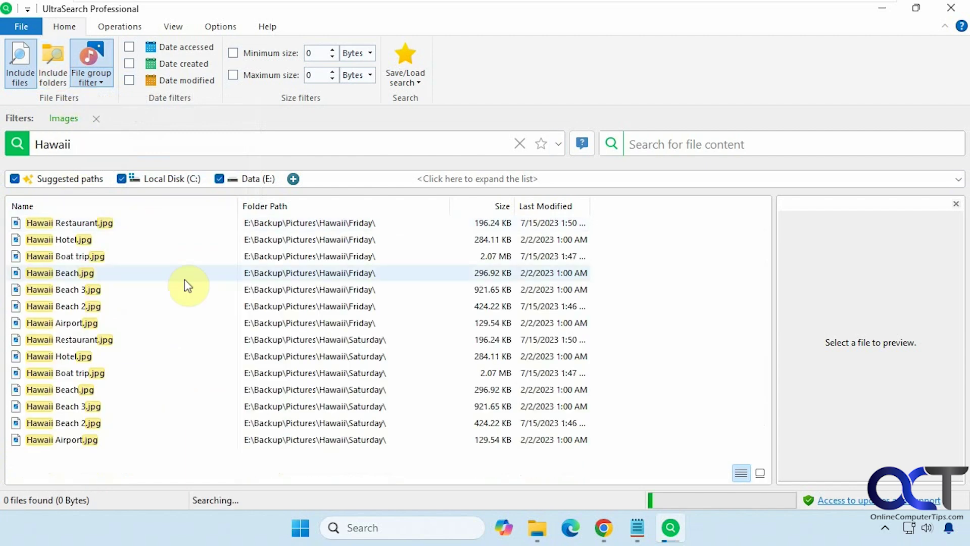
Apply the PDF file group filter, clear it again, and open the file group editor.
click(96, 78)
click(110, 240)
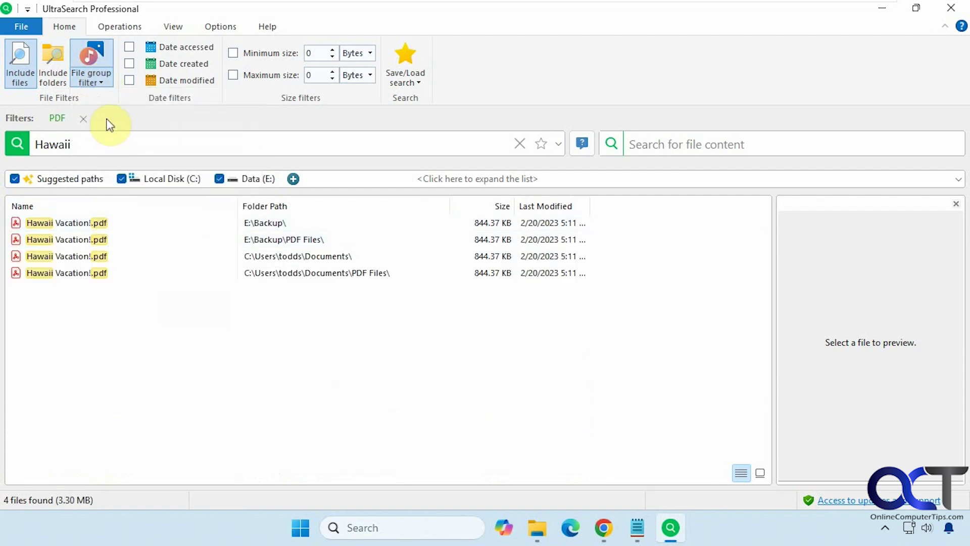
click(101, 82)
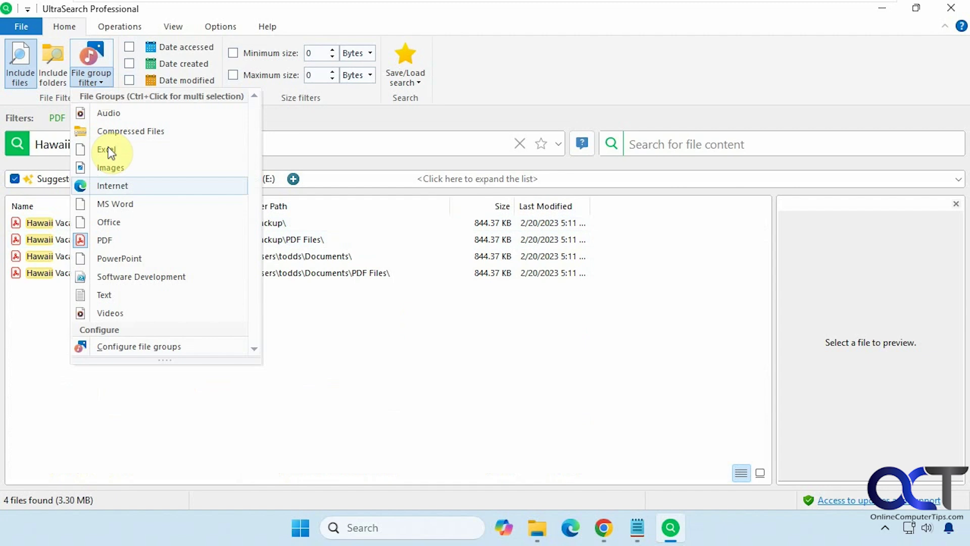
click(106, 240)
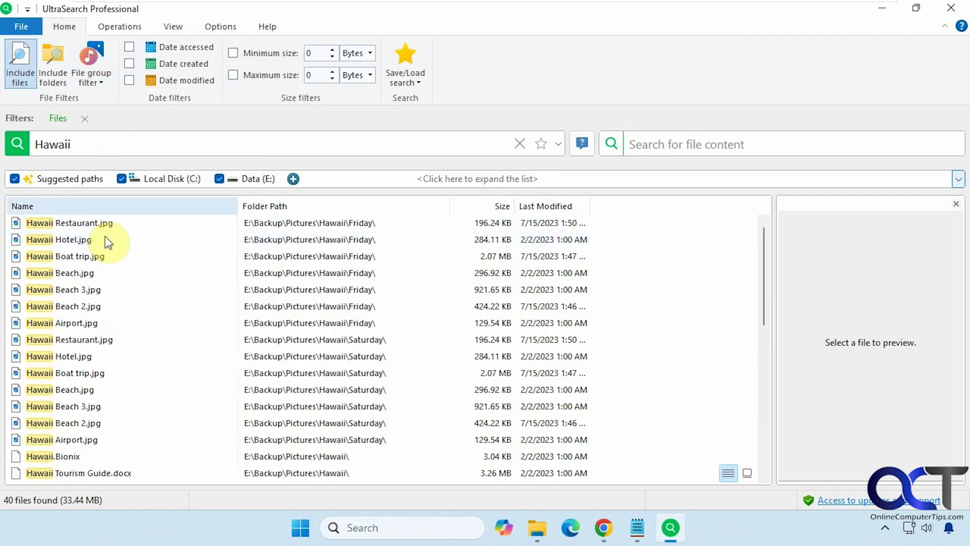
click(98, 74)
click(132, 345)
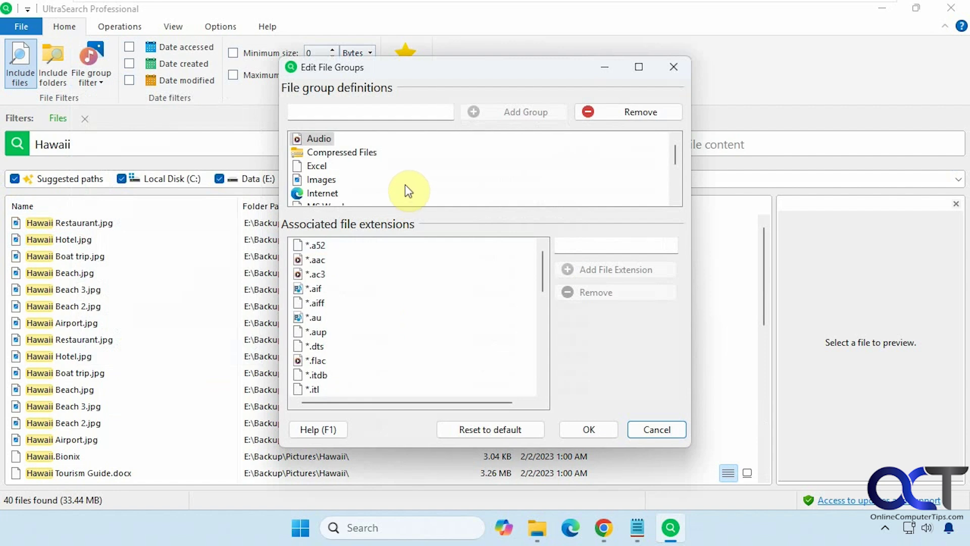
Browse the group list and the Audio group's associated extensions in Edit File Groups.
mouse_move(674, 158)
mouse_down()
mouse_move(668, 197)
mouse_move(665, 141)
mouse_up()
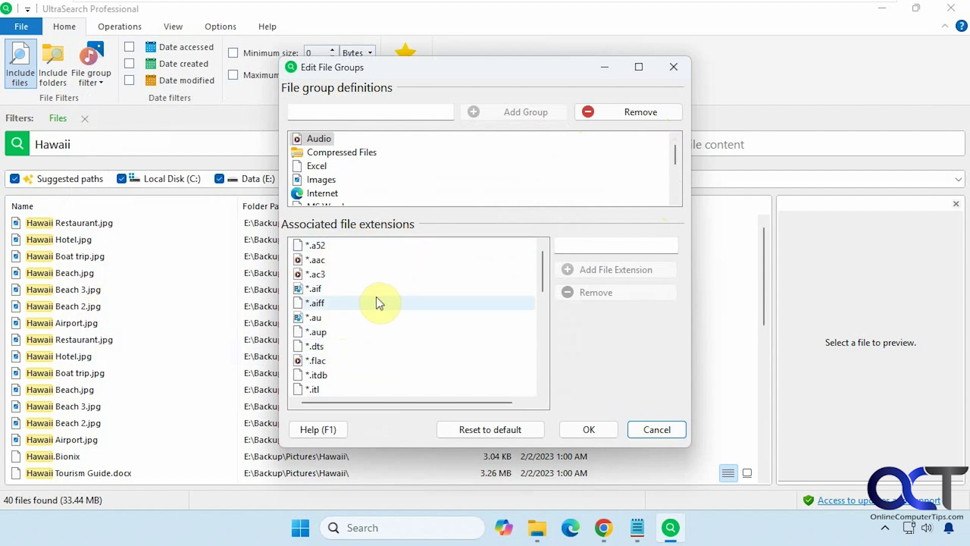
scroll(383, 310, down, 6)
scroll(383, 310, up, 6)
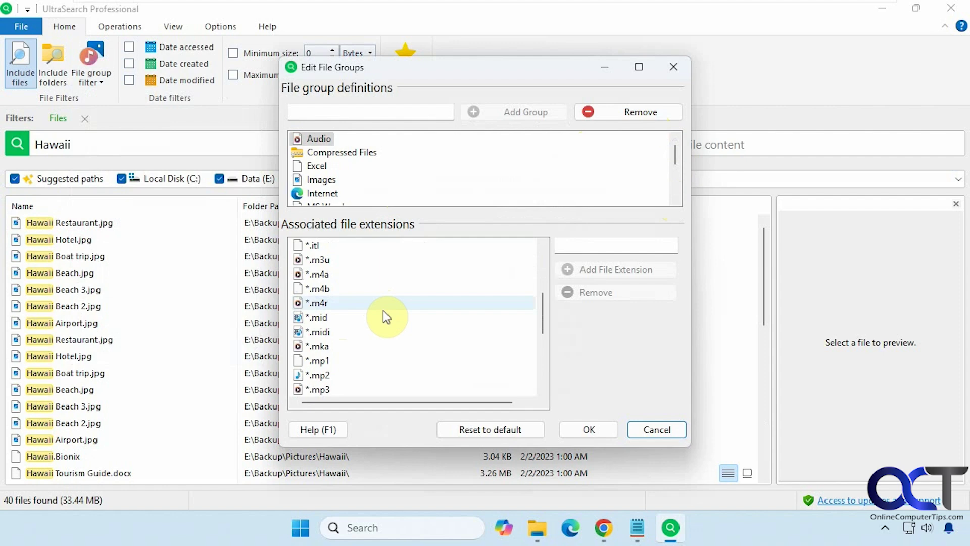
scroll(383, 310, up, 1)
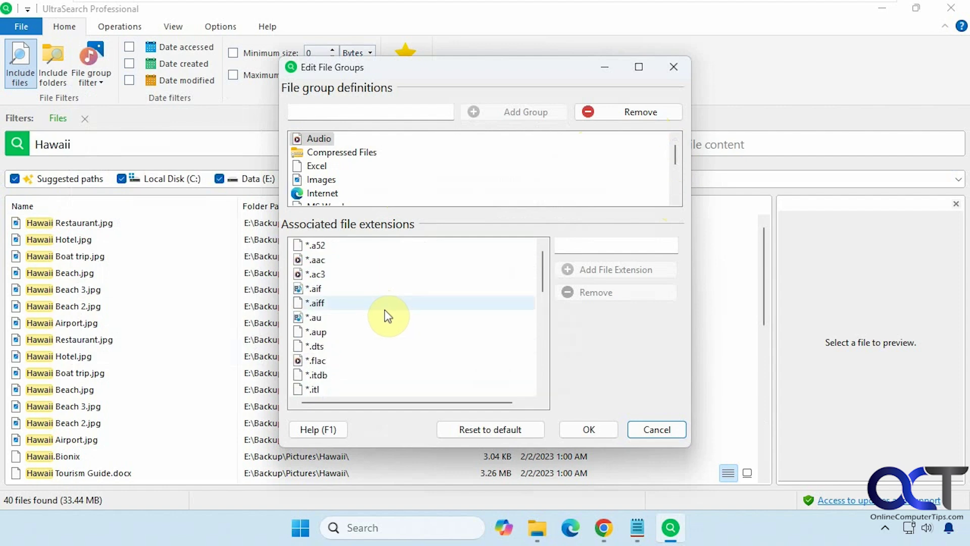
Cancel the file group editor and the Date accessed interval dialog without changes.
click(658, 428)
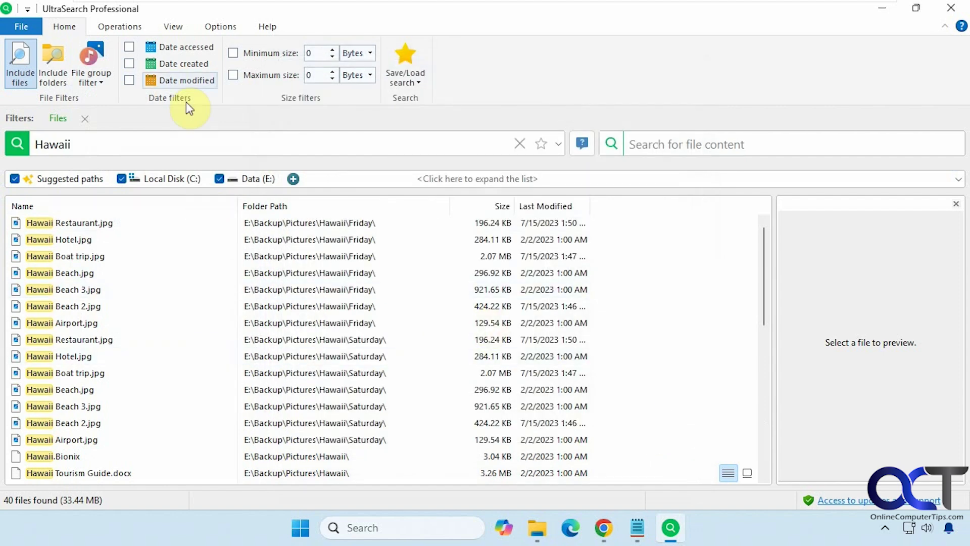
click(129, 47)
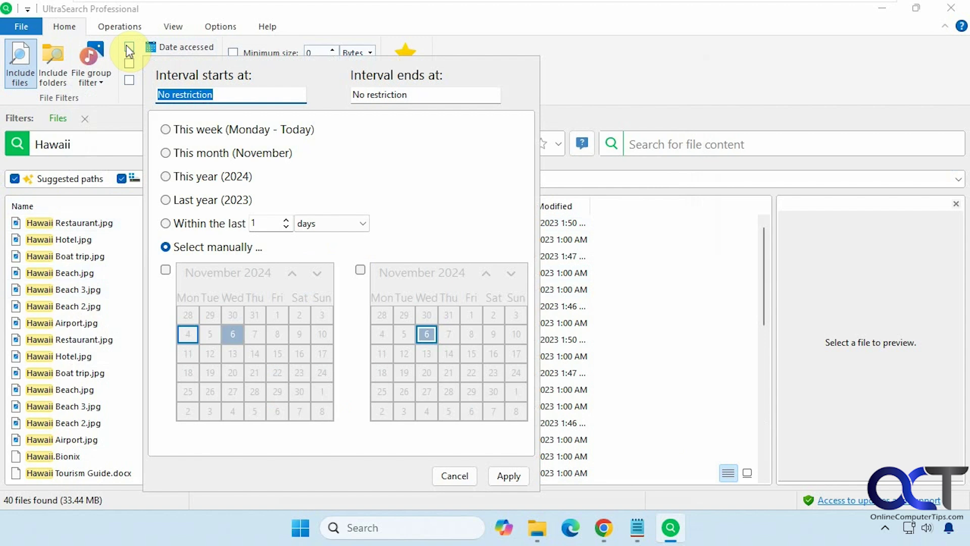
click(460, 475)
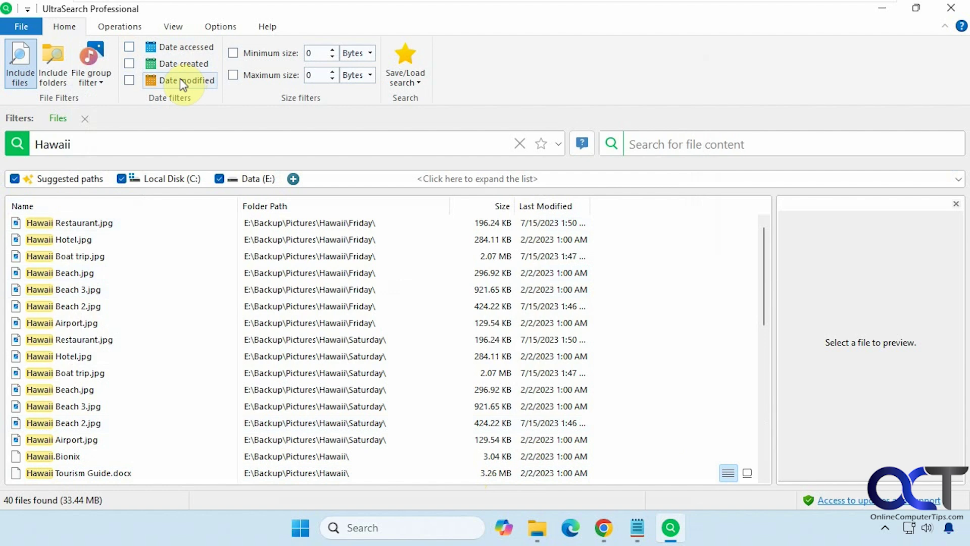
Limit the Hawaii results to a maximum file size of 1 MB.
click(261, 75)
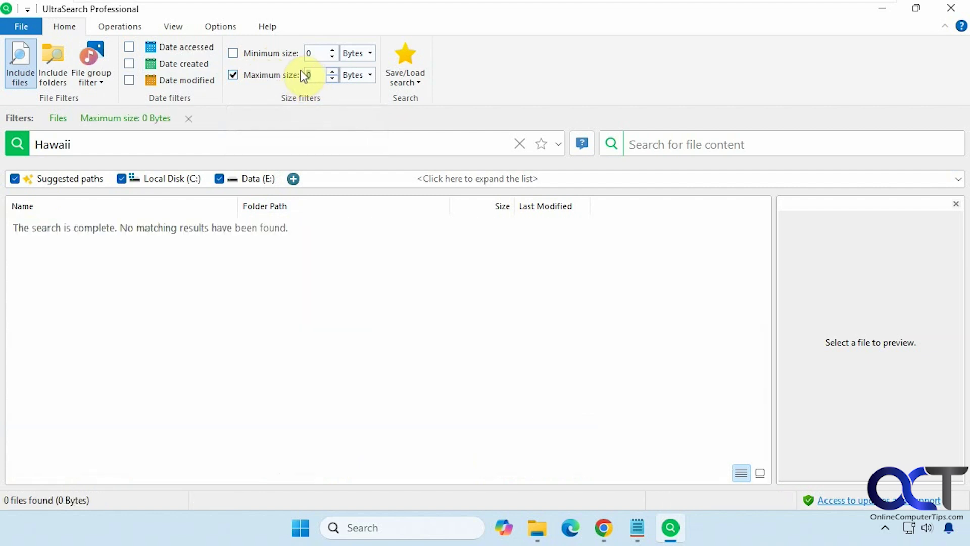
click(331, 72)
click(369, 76)
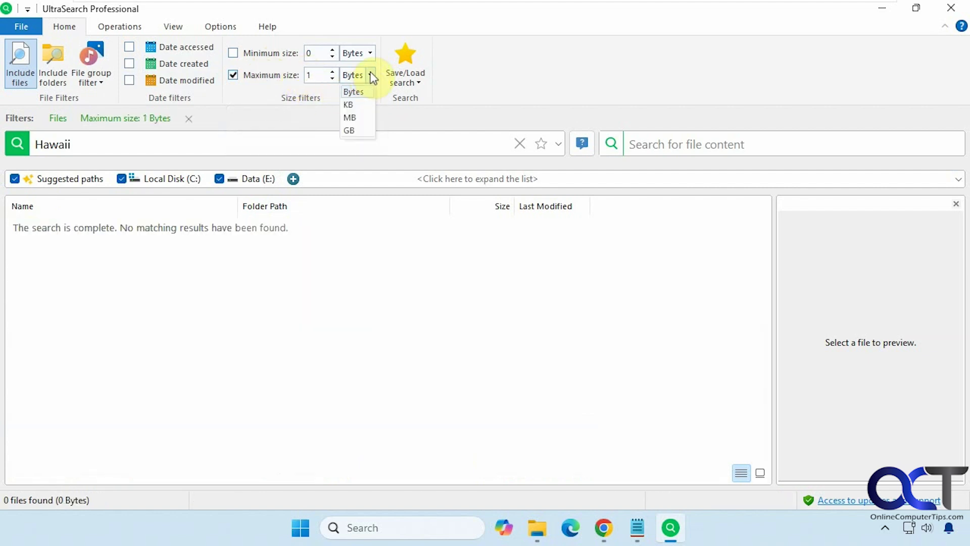
click(357, 118)
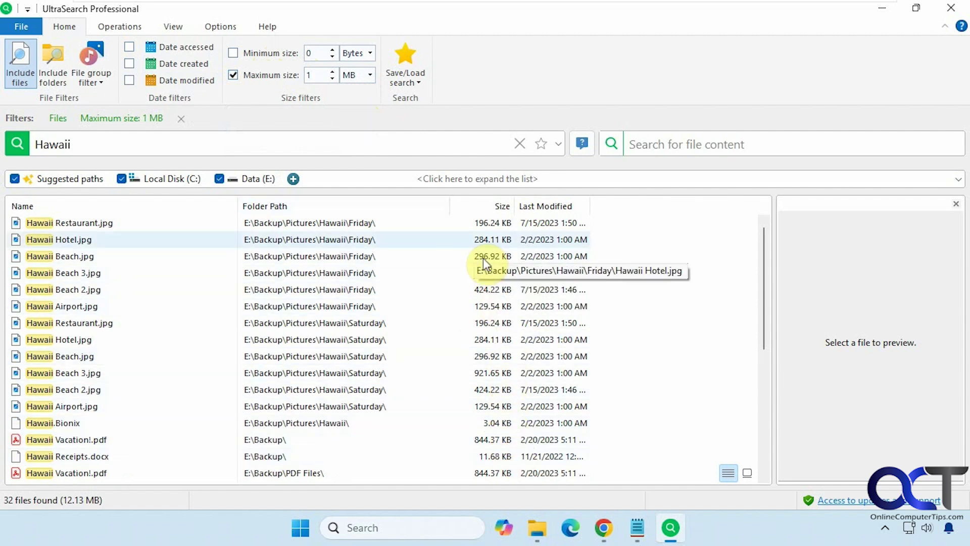
Remove the size limit, select the first five Hawaii results and open Bulk Rename for them.
click(233, 74)
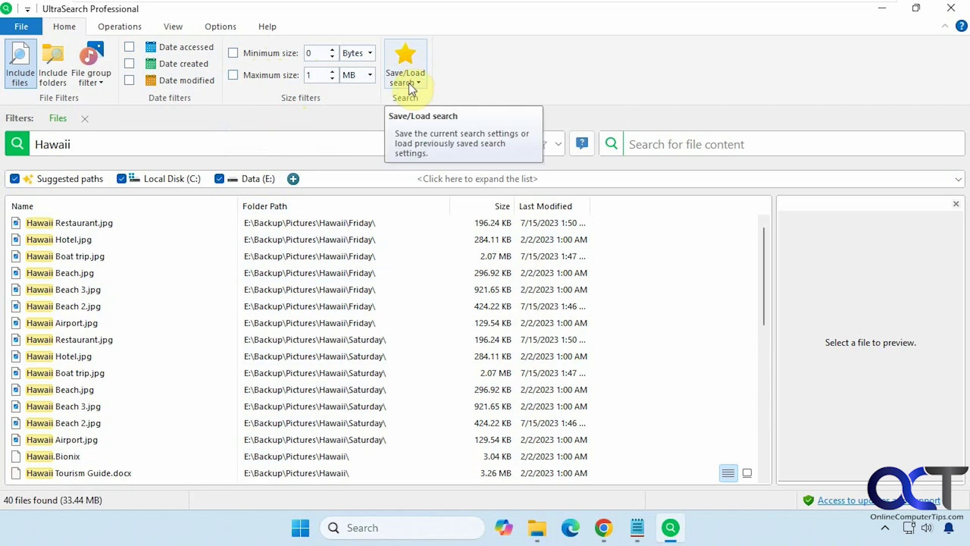
click(108, 23)
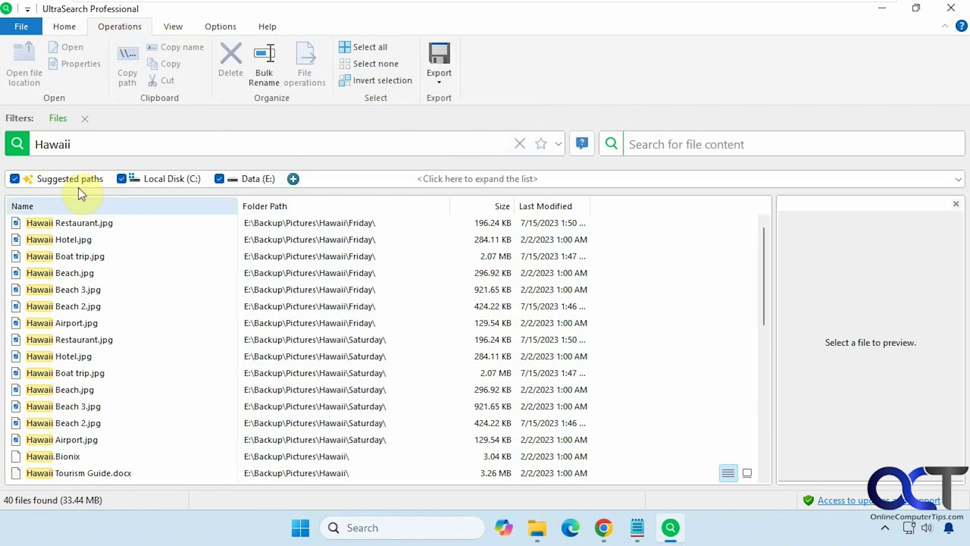
click(84, 223)
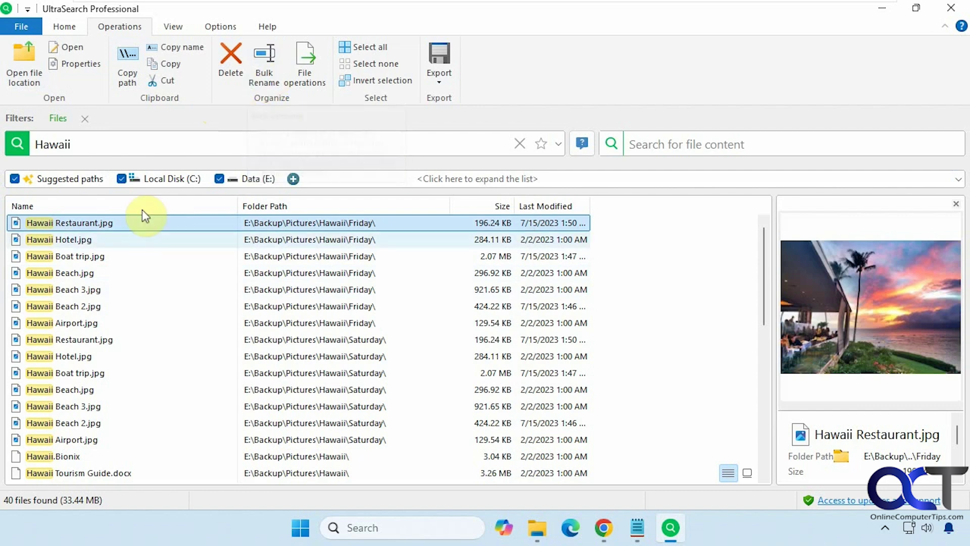
shift+click(77, 289)
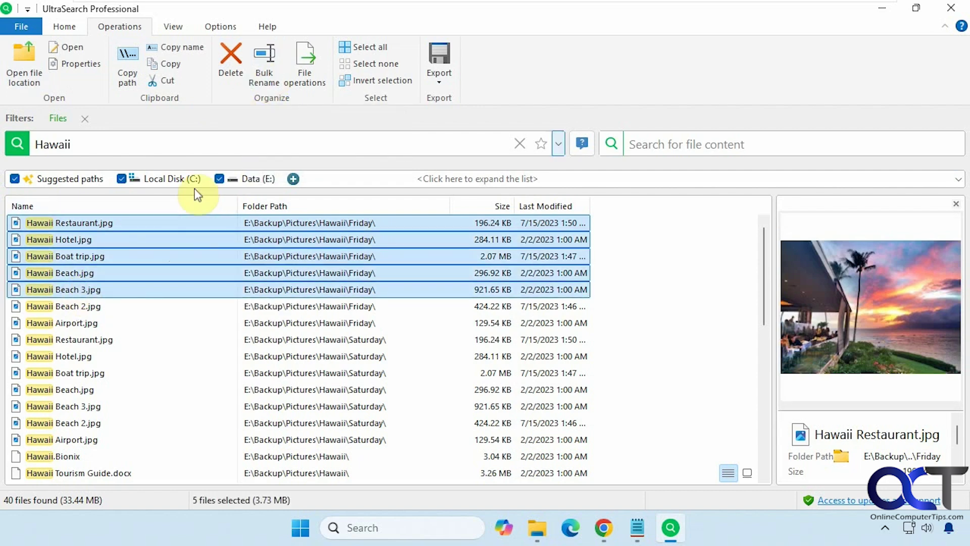
click(262, 82)
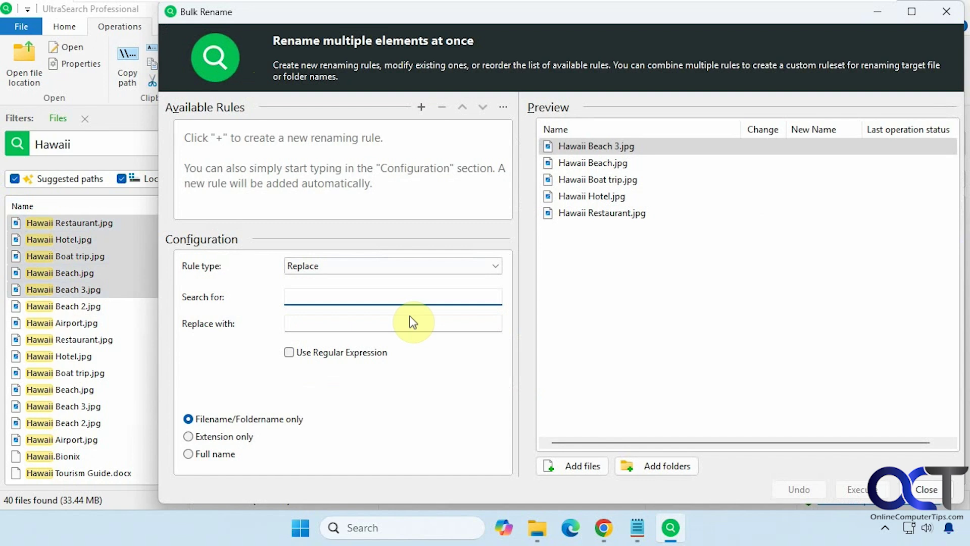
Keep the Replace rule type with 'Hawaii' as search text and 'Maui' as replacement.
click(498, 266)
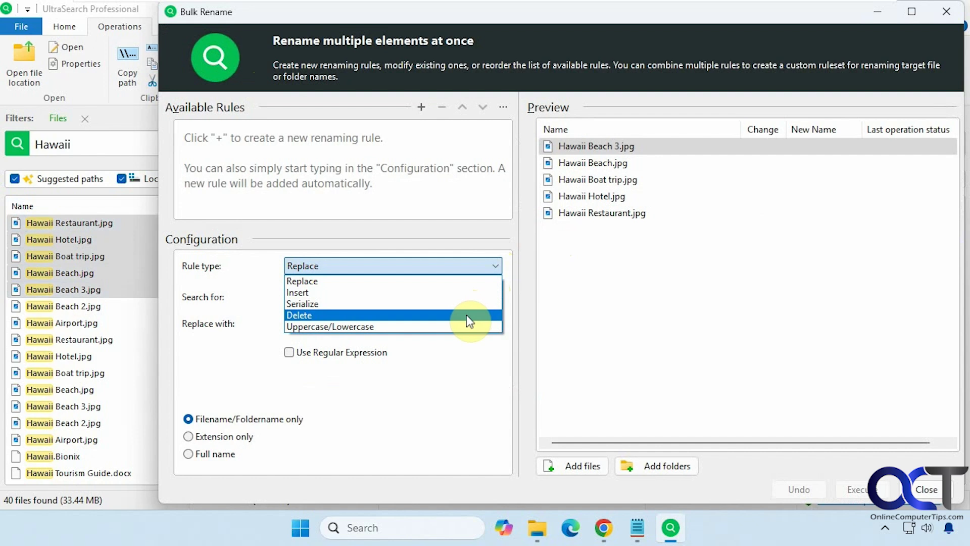
click(457, 391)
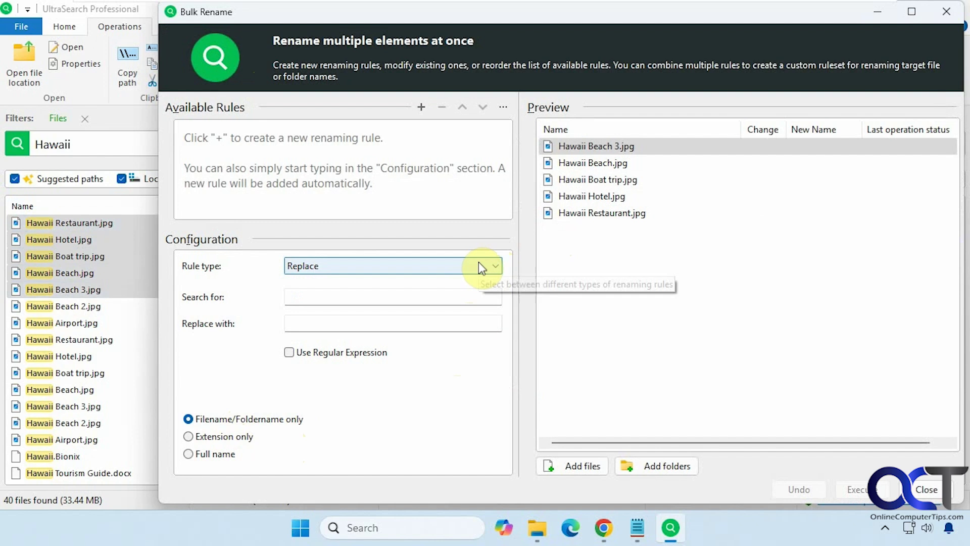
click(320, 295)
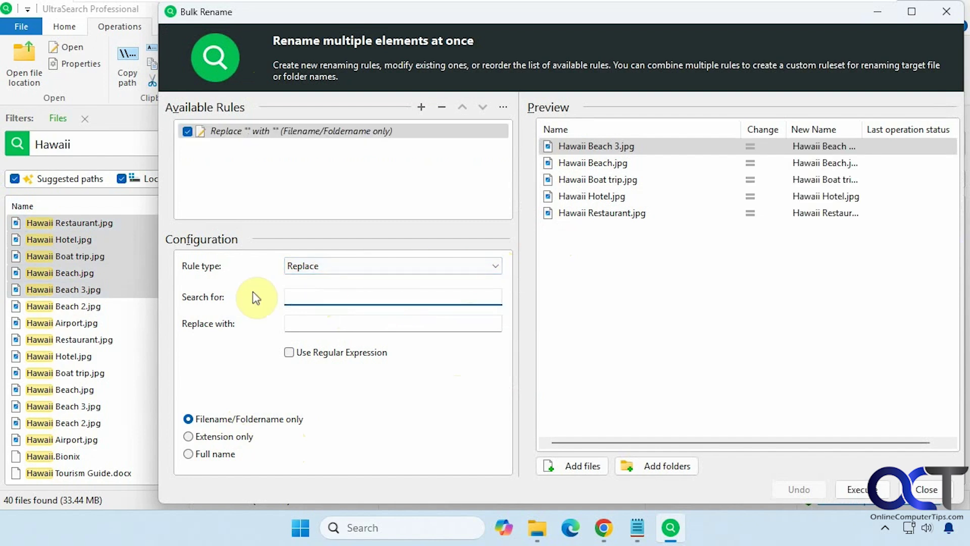
text(Hawaii)
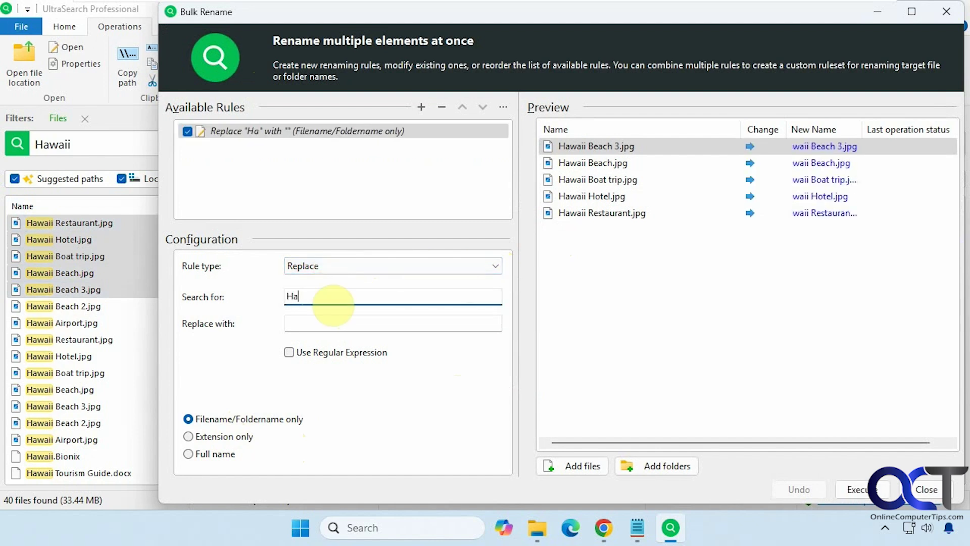
click(357, 326)
text(Maui)
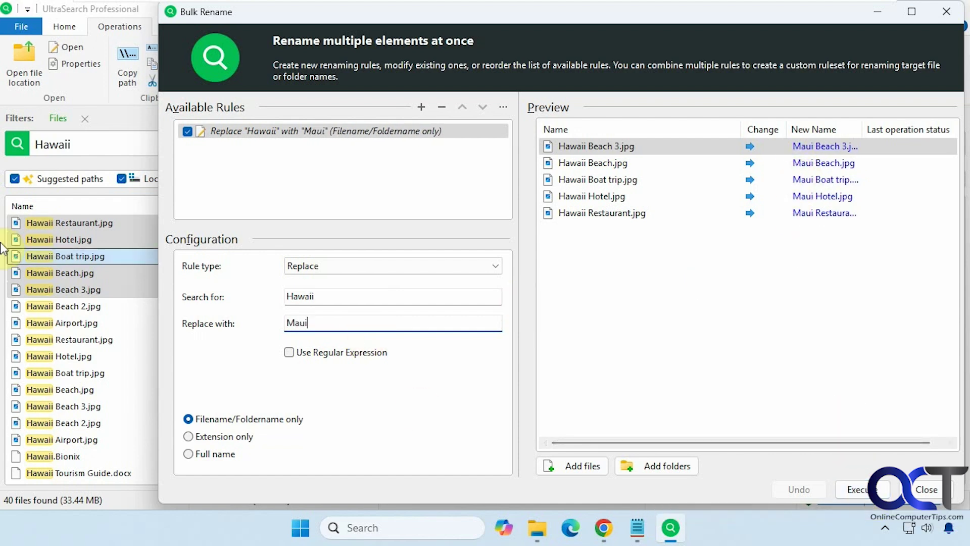
Execute the Hawaii-to-Maui rename on the five files, then undo it.
click(858, 487)
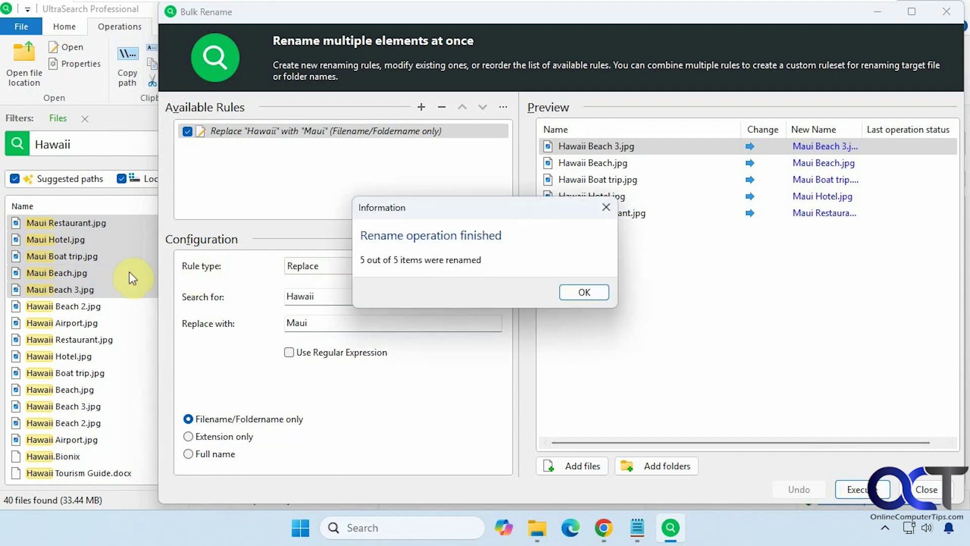
click(581, 293)
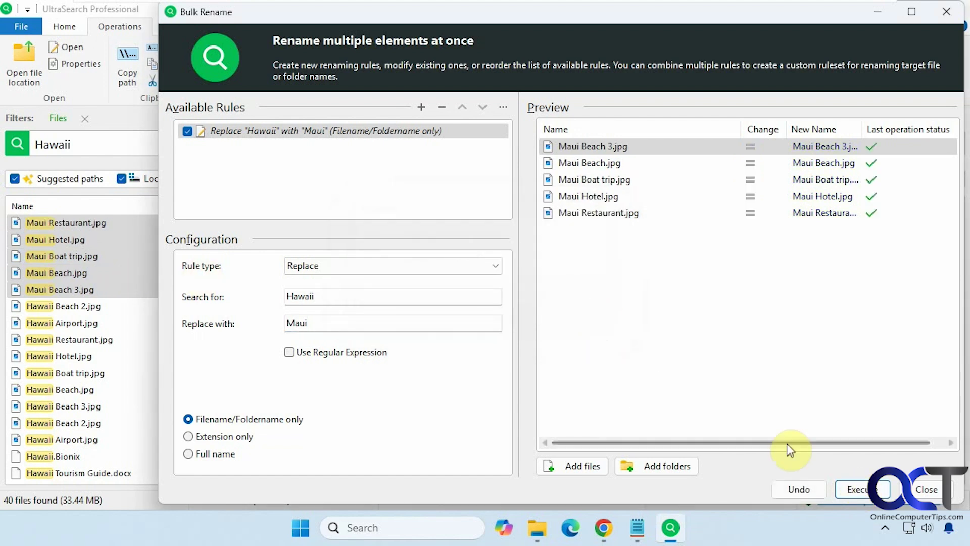
click(806, 490)
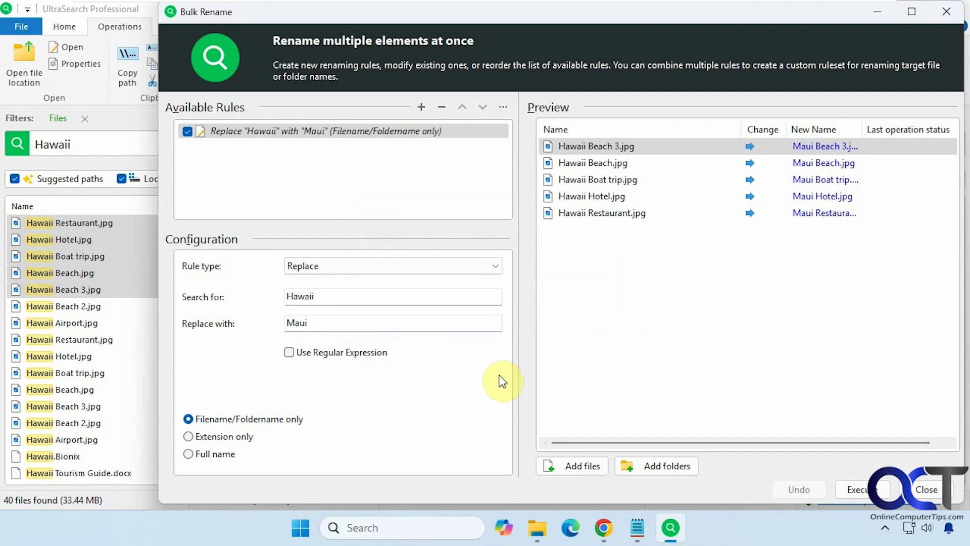
Change the rule to insert the text '-2024' as a suffix.
click(496, 268)
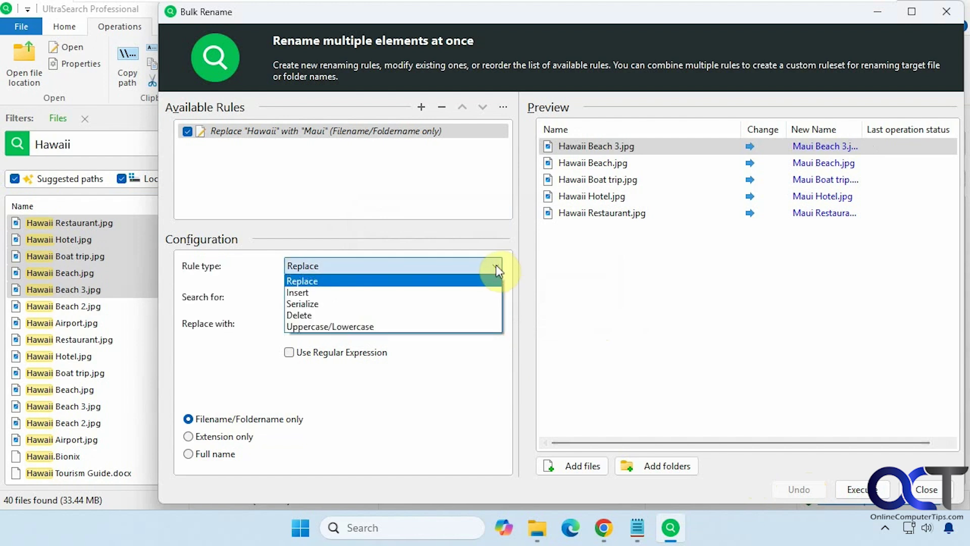
click(459, 292)
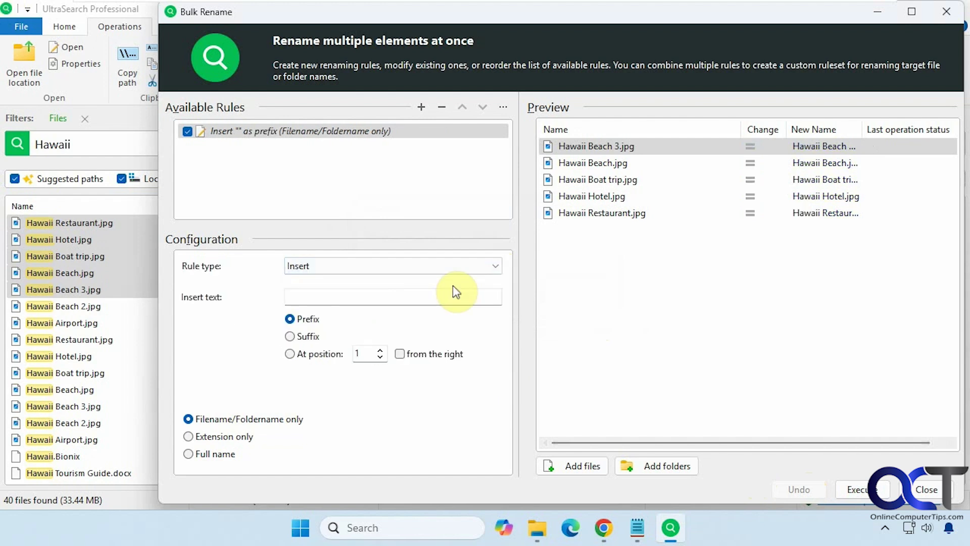
click(372, 298)
text(202)
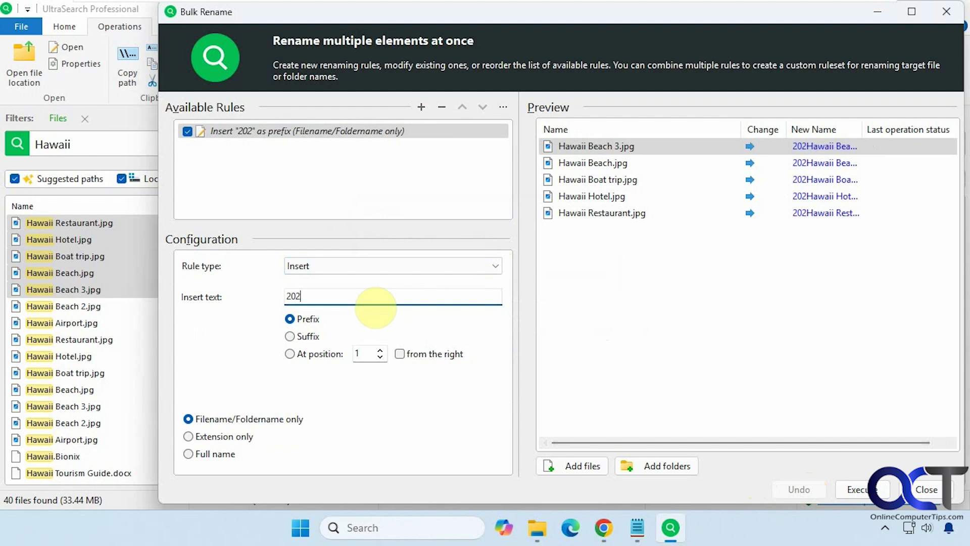
text(4)
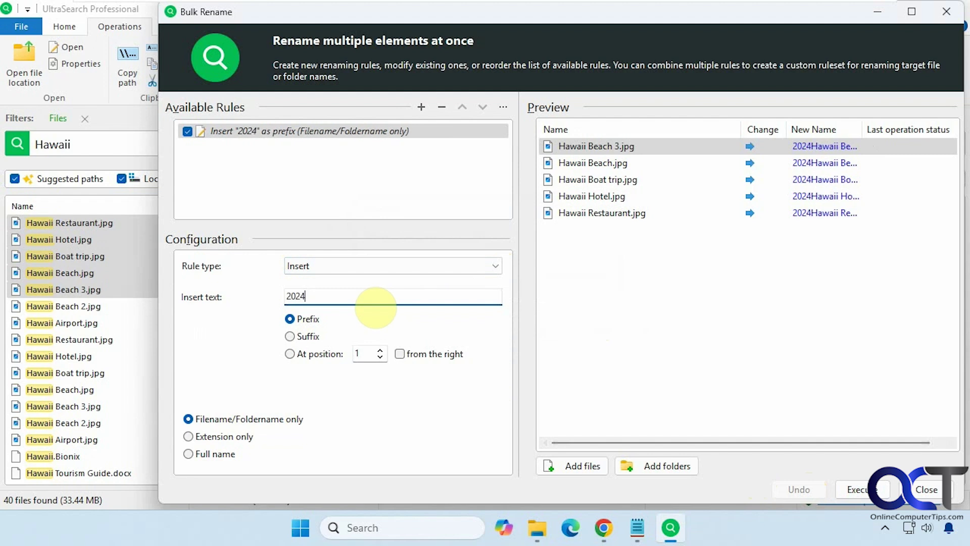
click(282, 295)
text(-)
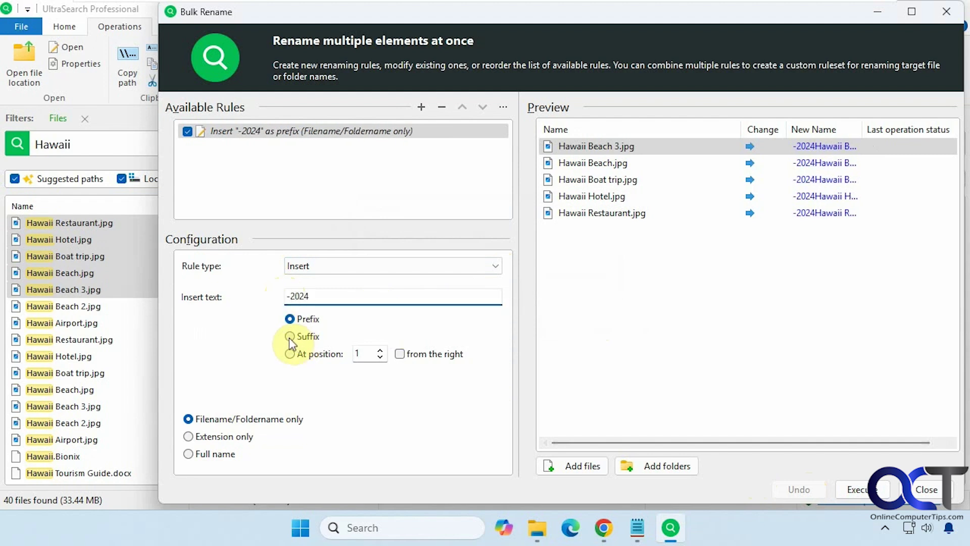
click(290, 336)
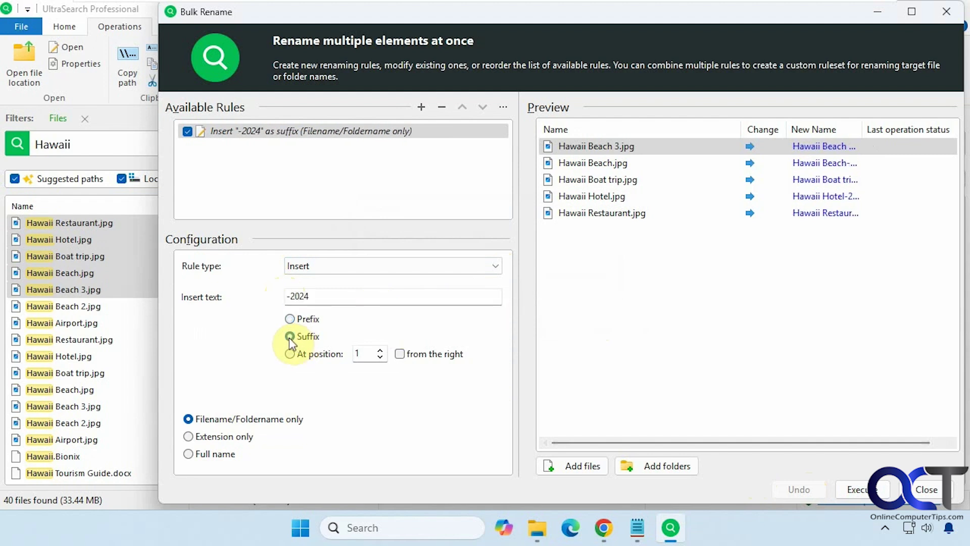
Execute the '-2024' suffix rename on the five files, then undo it.
click(867, 490)
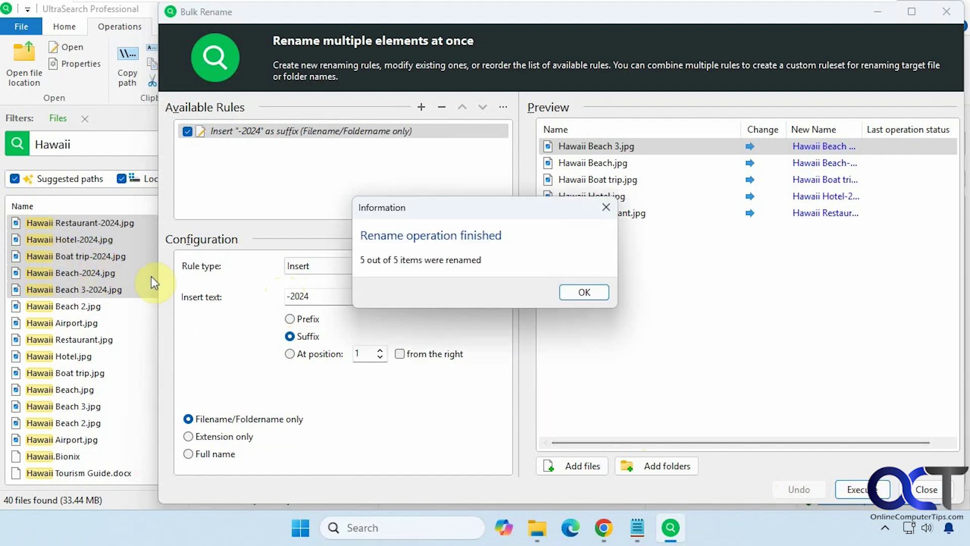
click(568, 293)
click(801, 488)
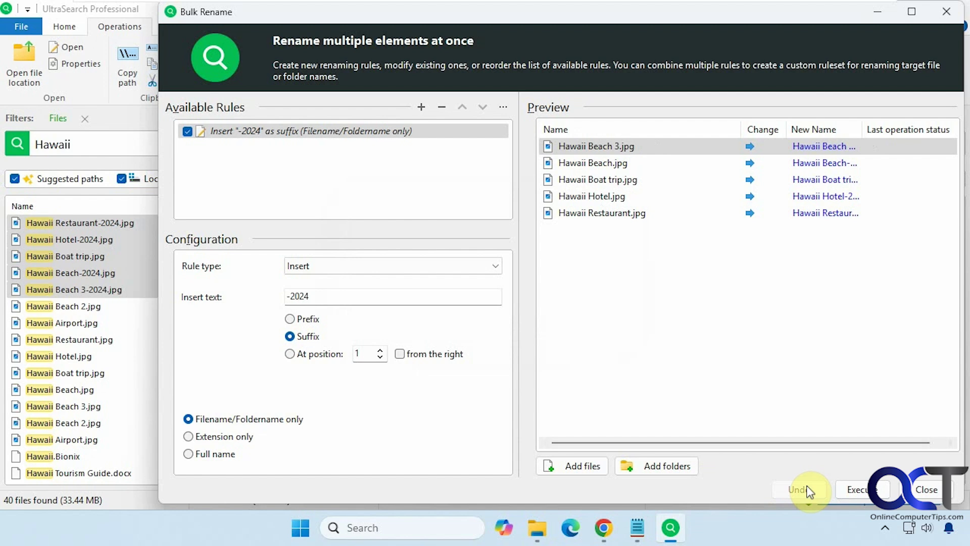
click(440, 261)
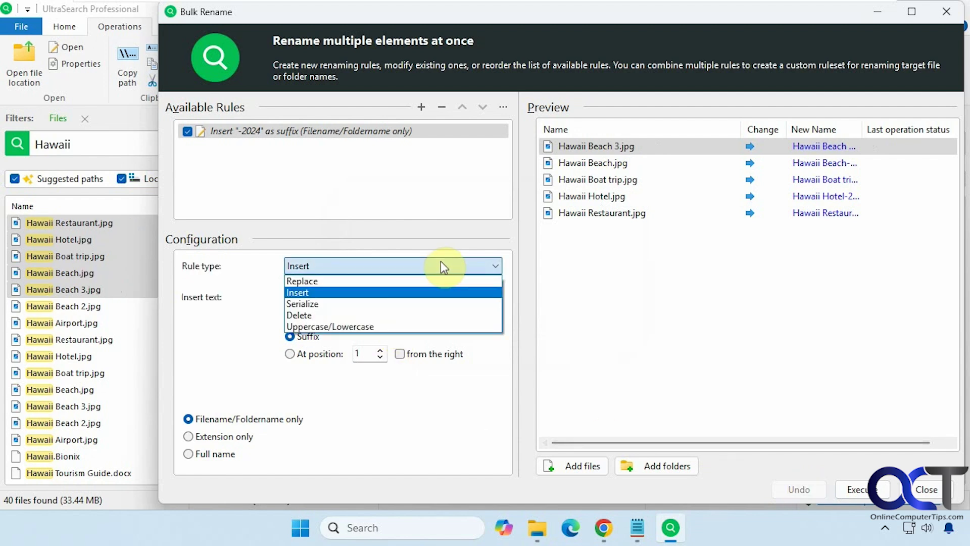
Switch the rule to Serialize, test-number the five files, undo it, and keep Serialize.
click(384, 303)
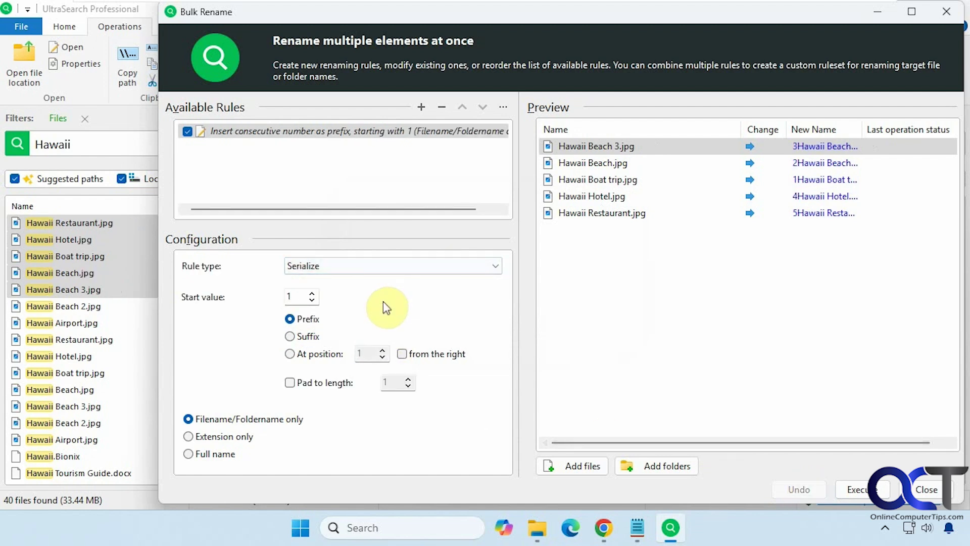
click(836, 488)
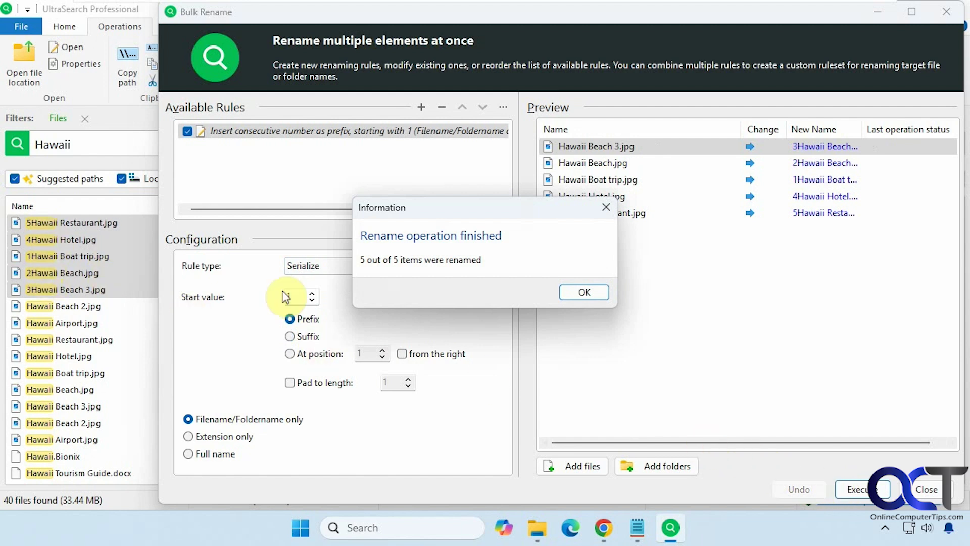
click(571, 292)
click(814, 494)
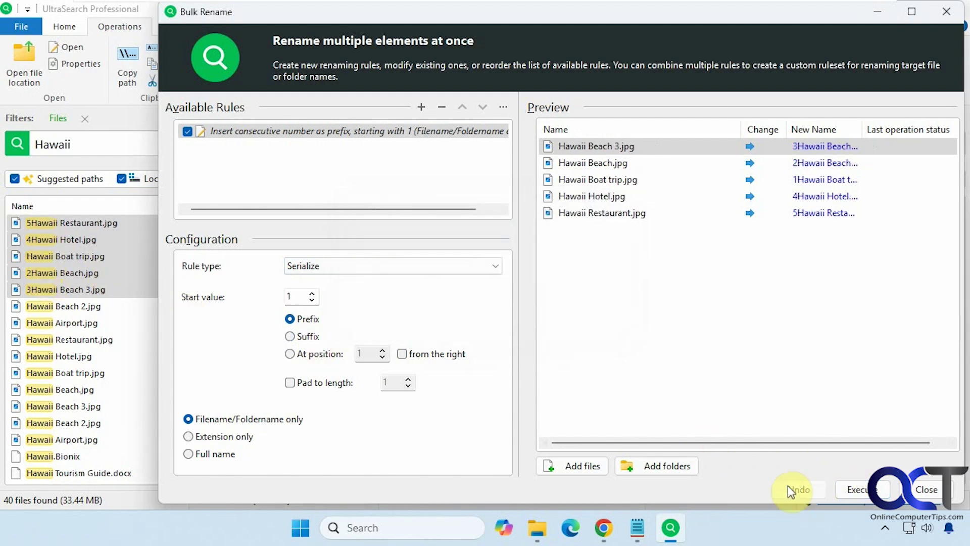
click(398, 264)
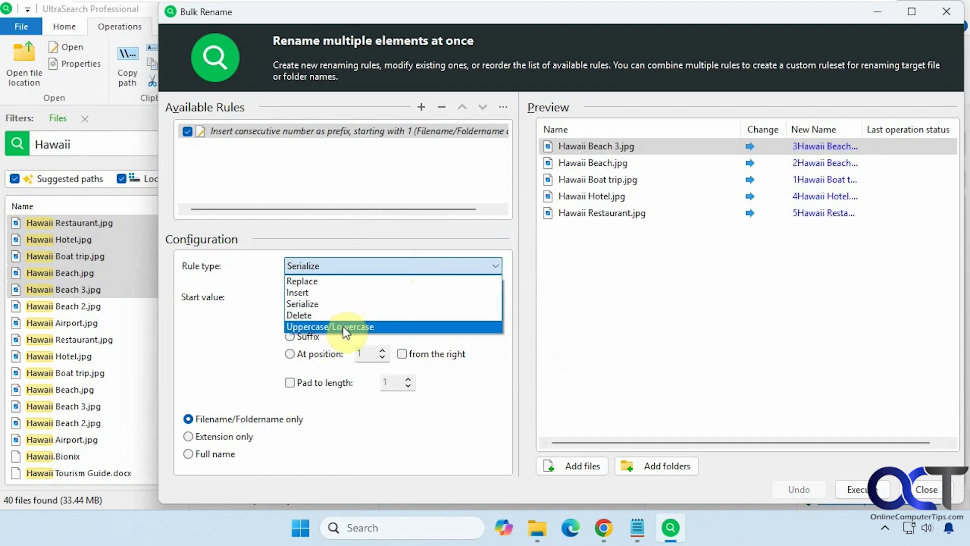
click(213, 368)
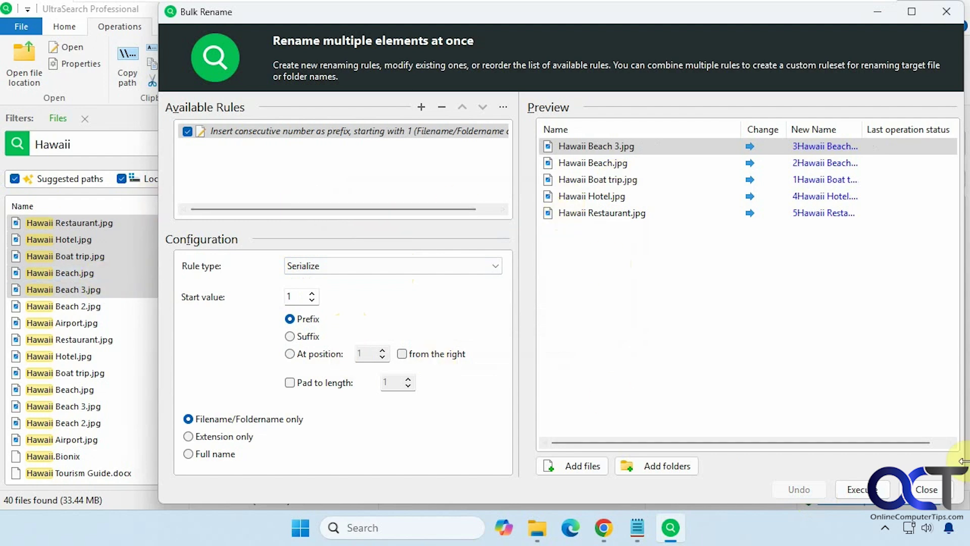
Close Bulk Rename and set up moving the five files, keeping Skip for existing files.
click(926, 489)
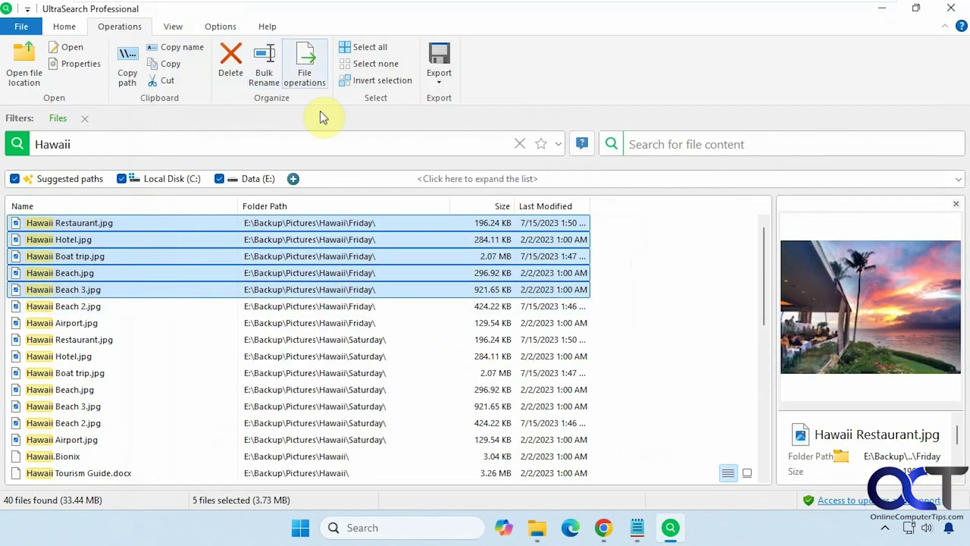
click(311, 76)
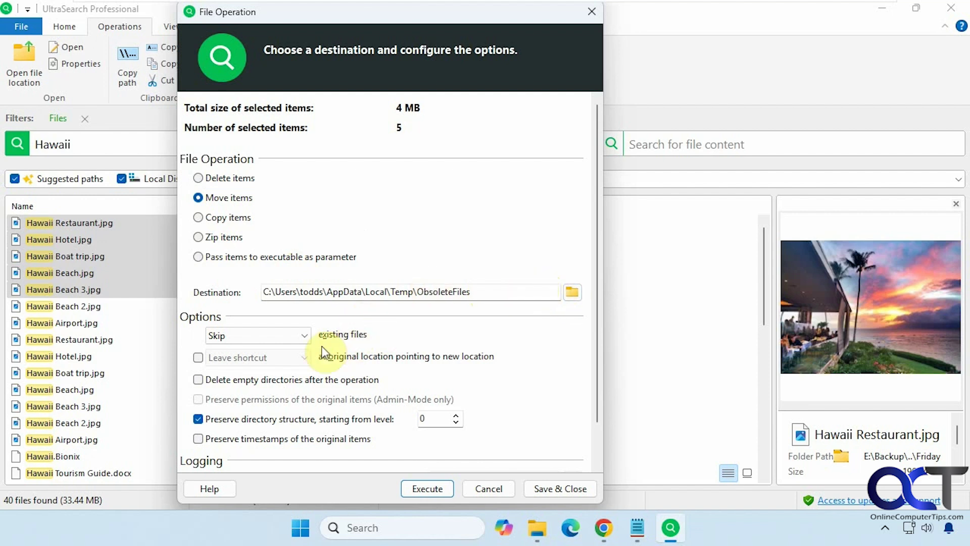
click(303, 335)
click(302, 335)
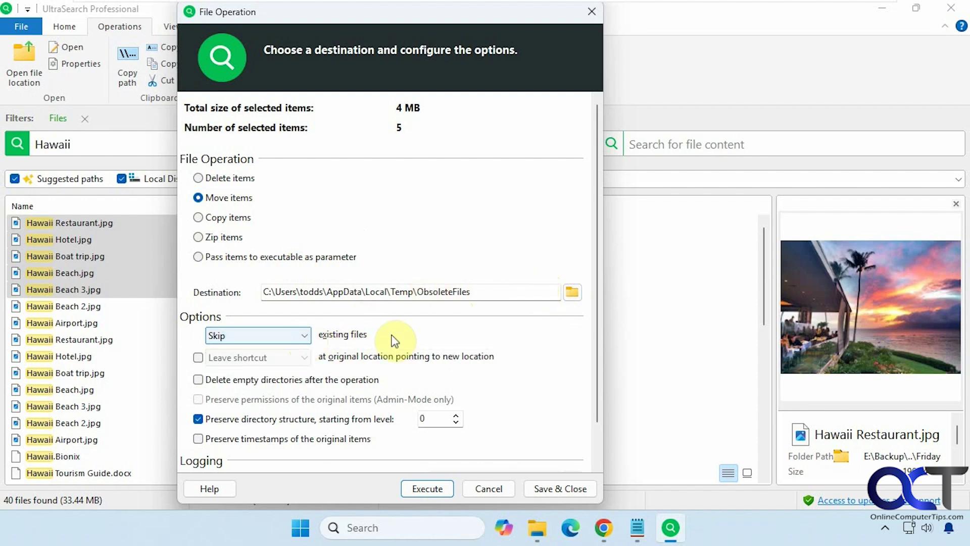
Review the file operation options, then cancel without moving anything.
mouse_move(494, 353)
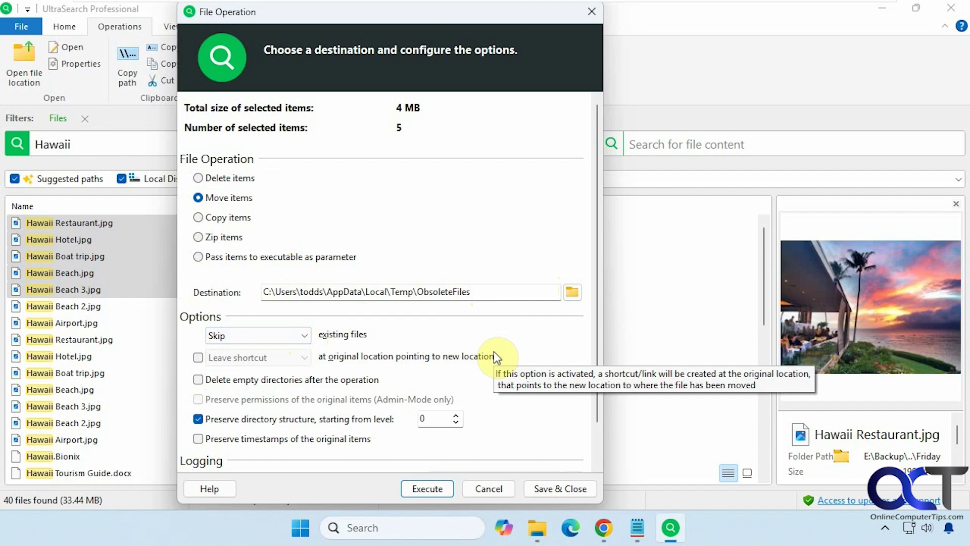
scroll(494, 354, down, 1)
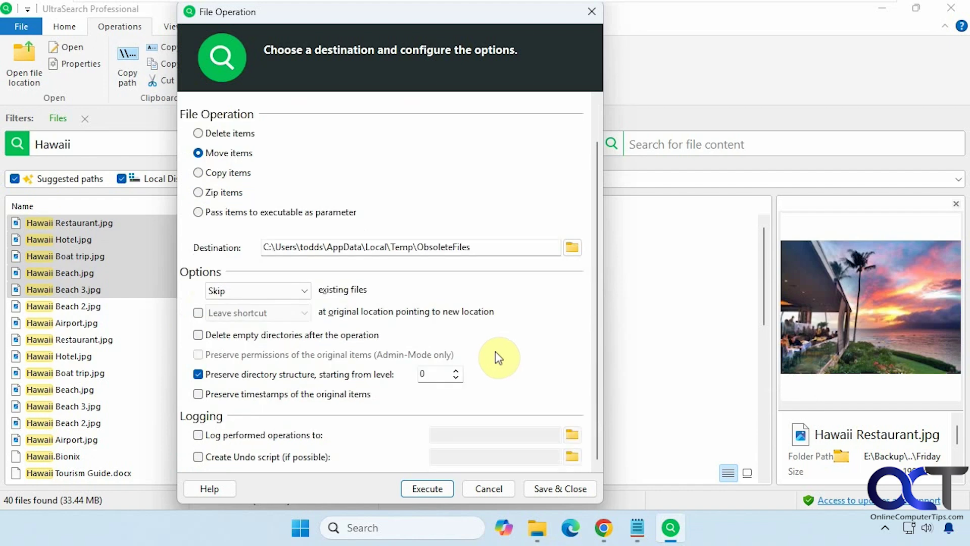
scroll(495, 357, up, 1)
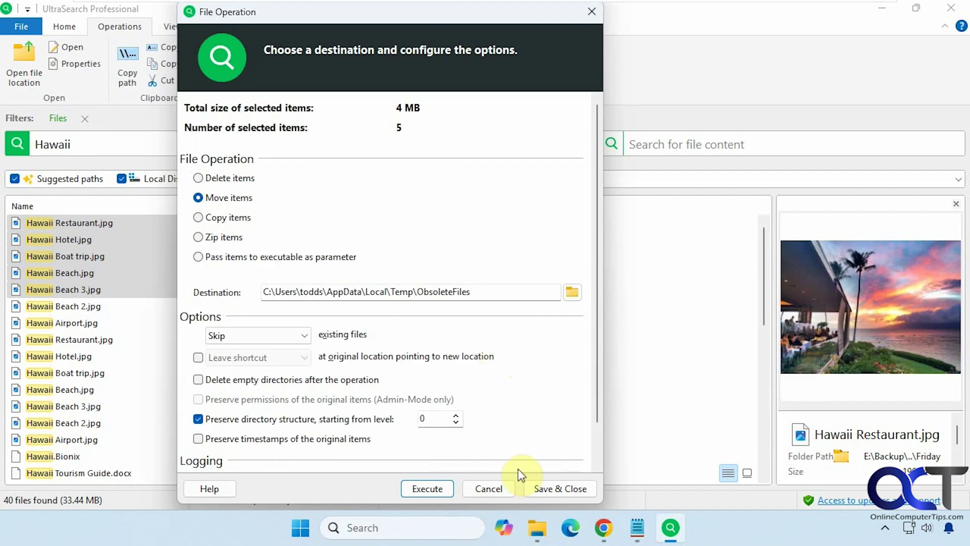
click(511, 487)
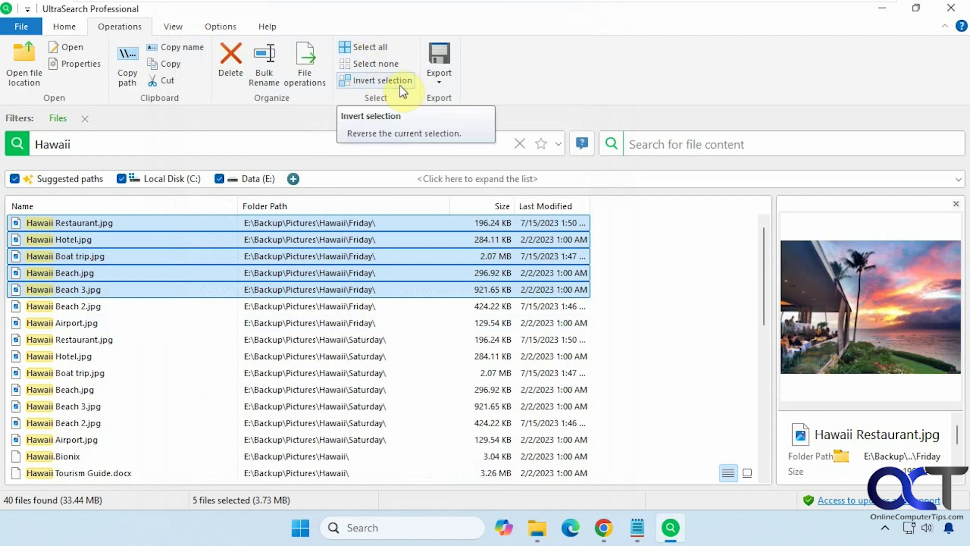
Check the export formats, then make Last Modified show both date and time.
click(439, 82)
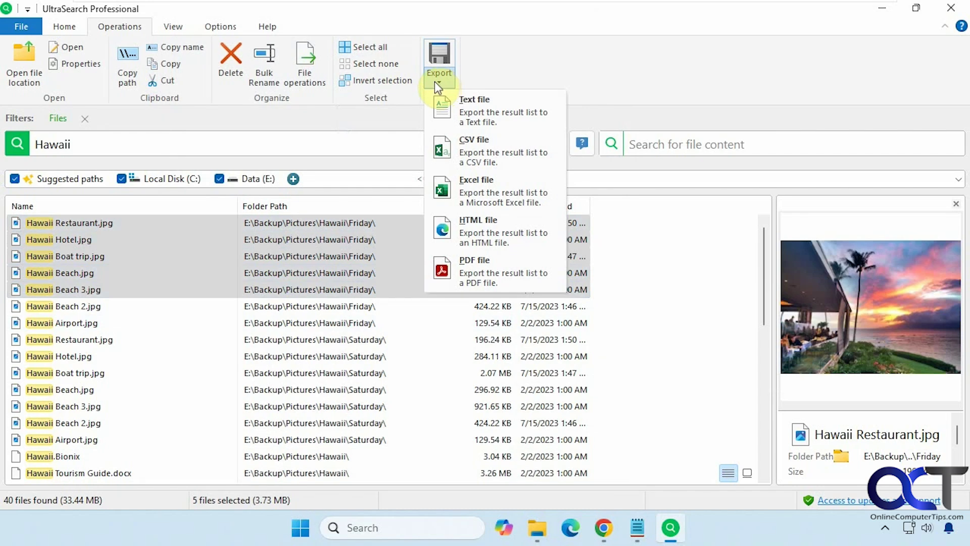
click(181, 26)
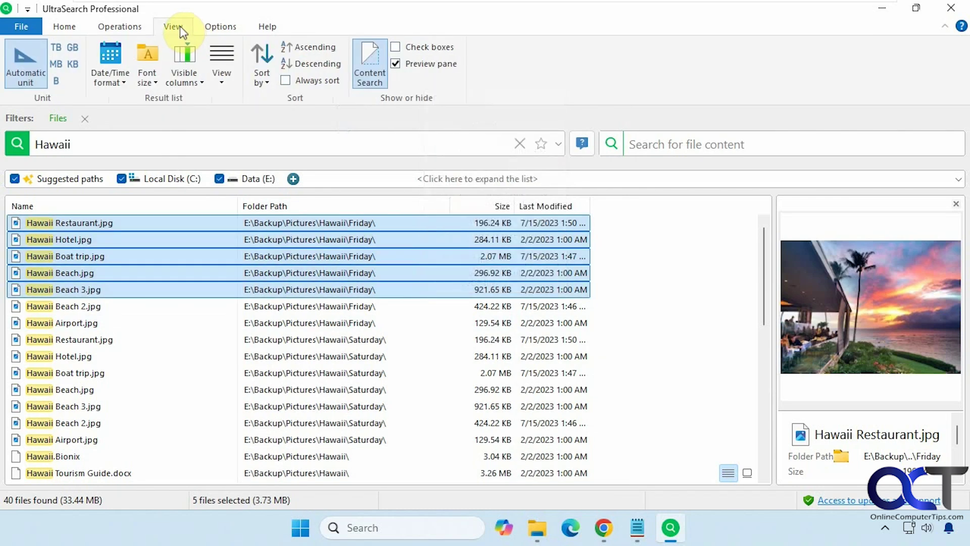
click(125, 84)
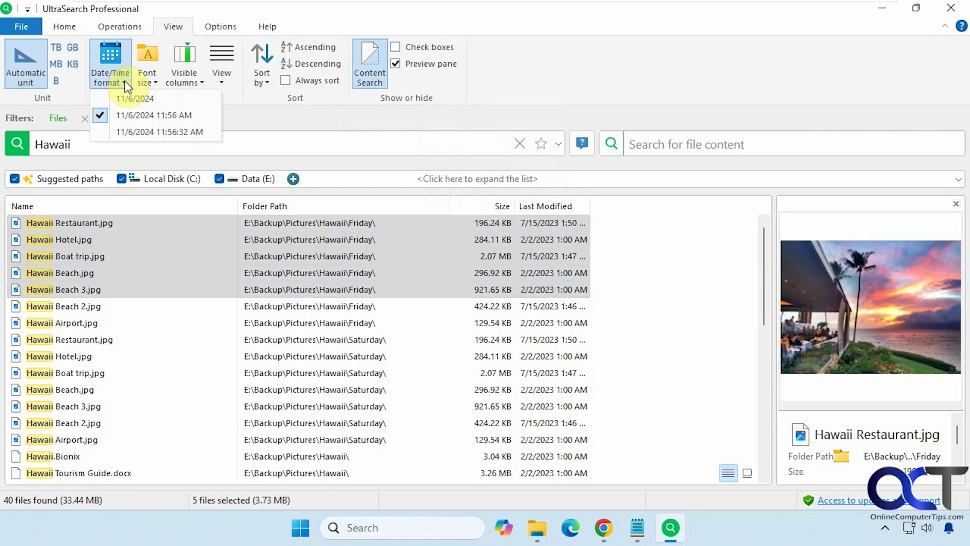
click(129, 98)
click(125, 82)
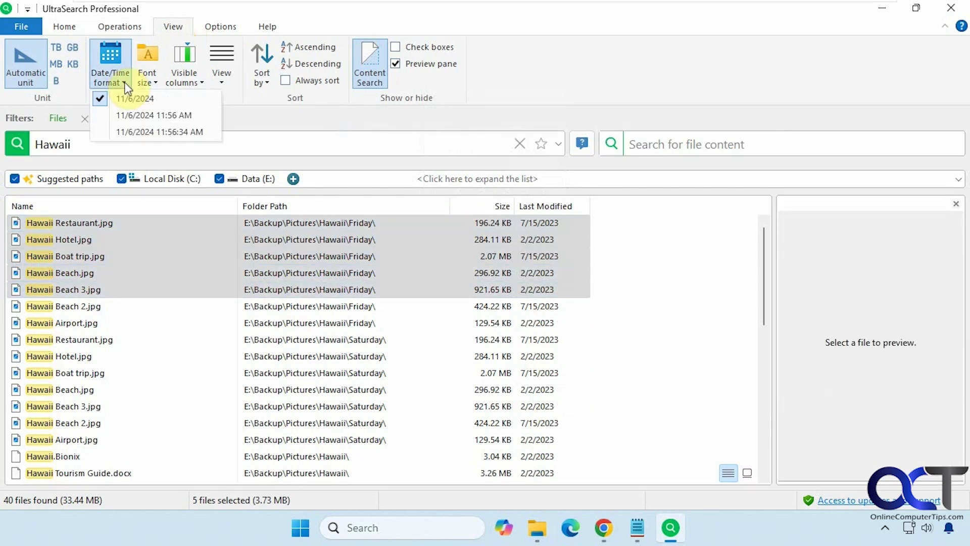
click(130, 115)
Cycle the result-list font size through Large, Small and Medium.
click(148, 84)
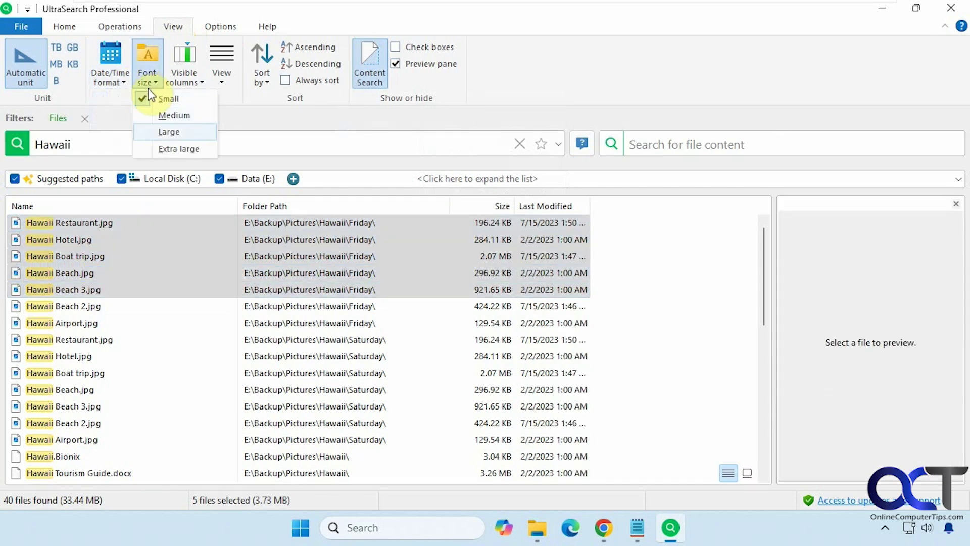
click(160, 130)
click(153, 80)
click(162, 98)
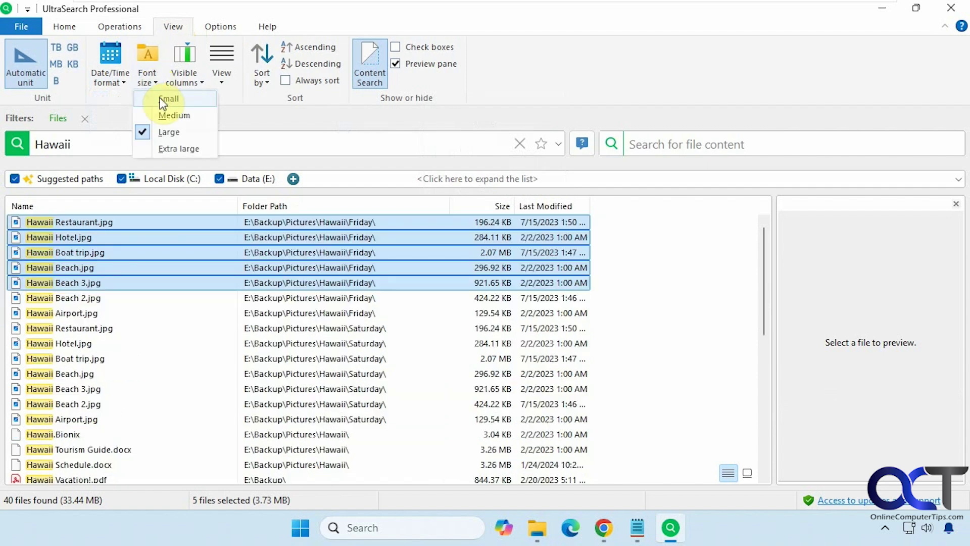
click(150, 85)
click(157, 110)
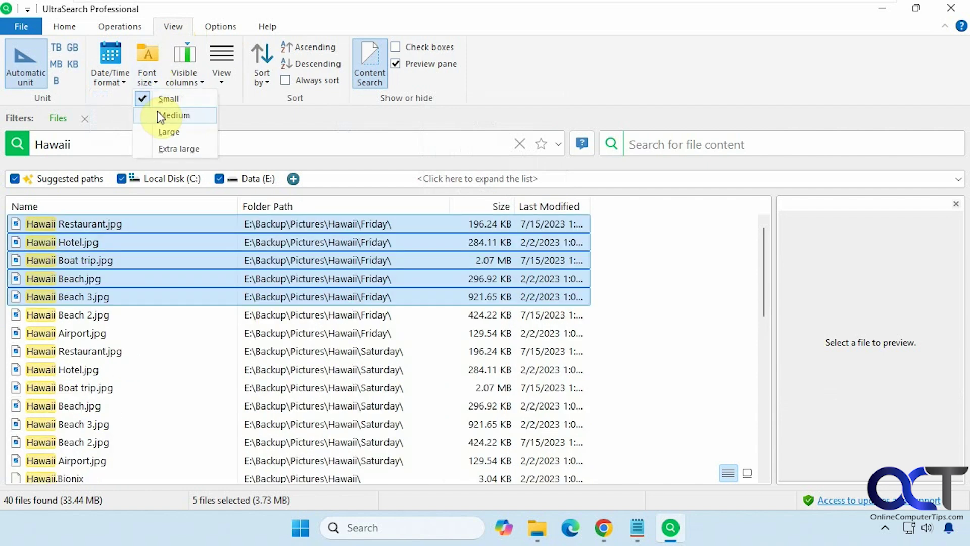
Review the column, layout and sort choices, and toggle row checkboxes on then off.
click(200, 86)
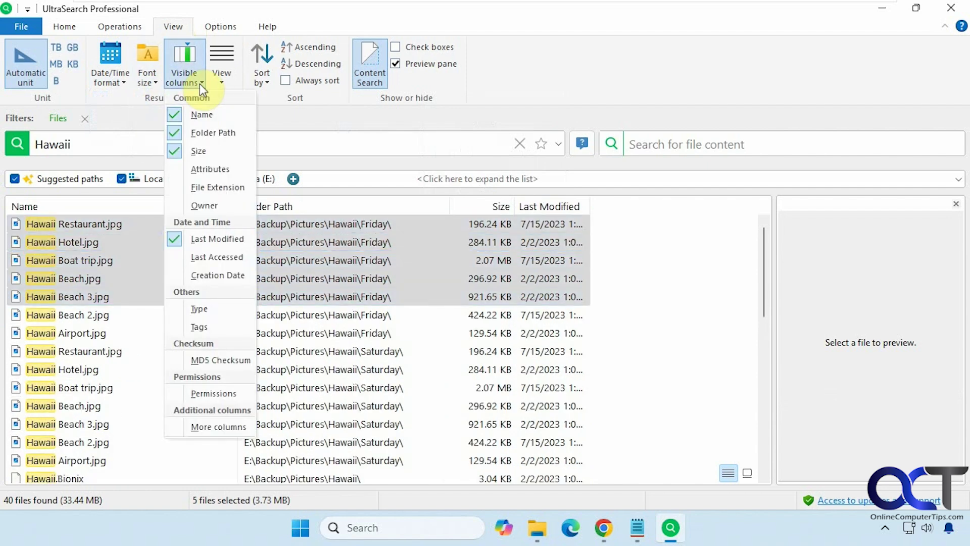
click(222, 83)
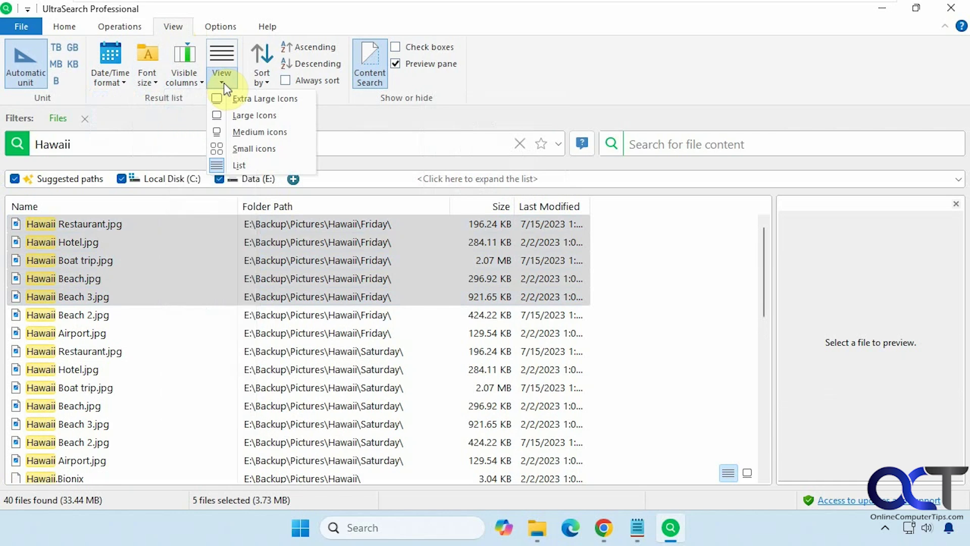
click(268, 84)
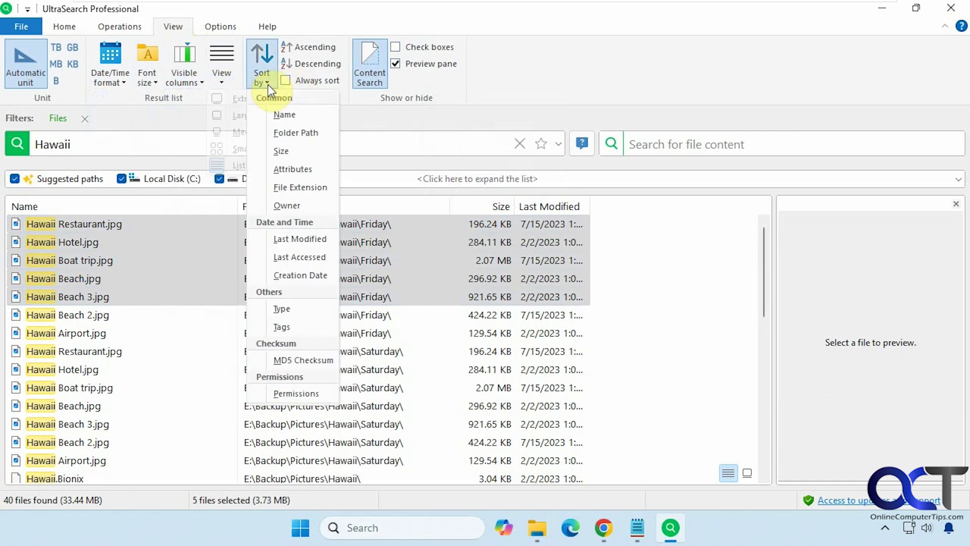
click(442, 47)
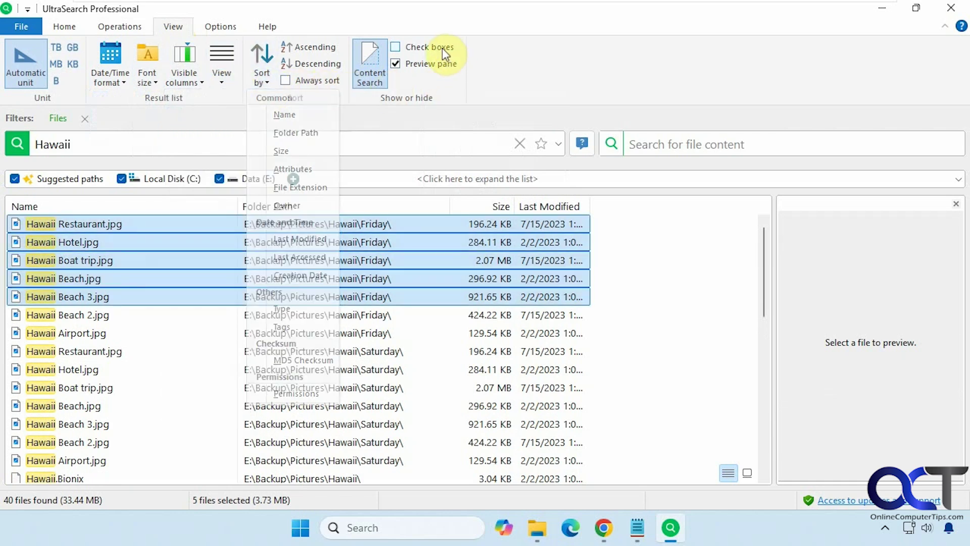
click(442, 48)
click(442, 47)
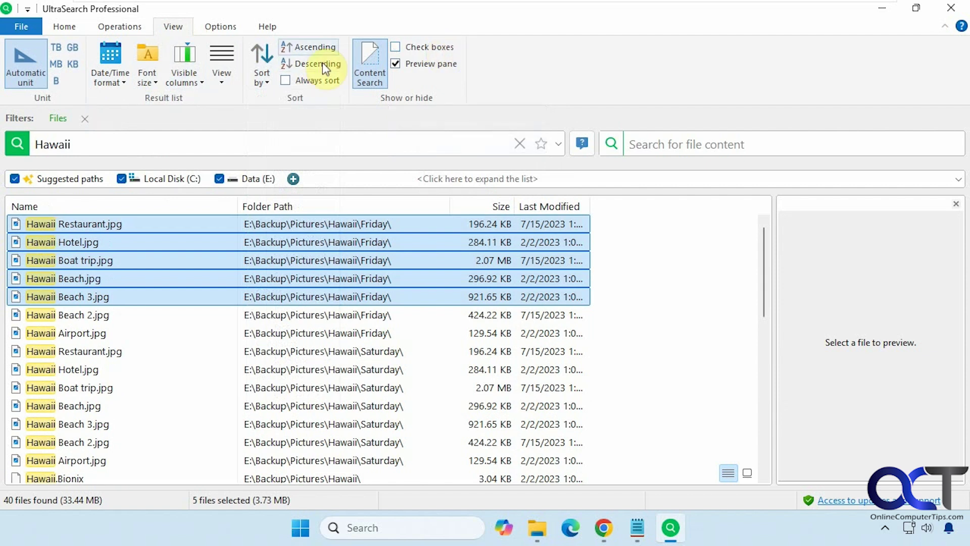
click(221, 28)
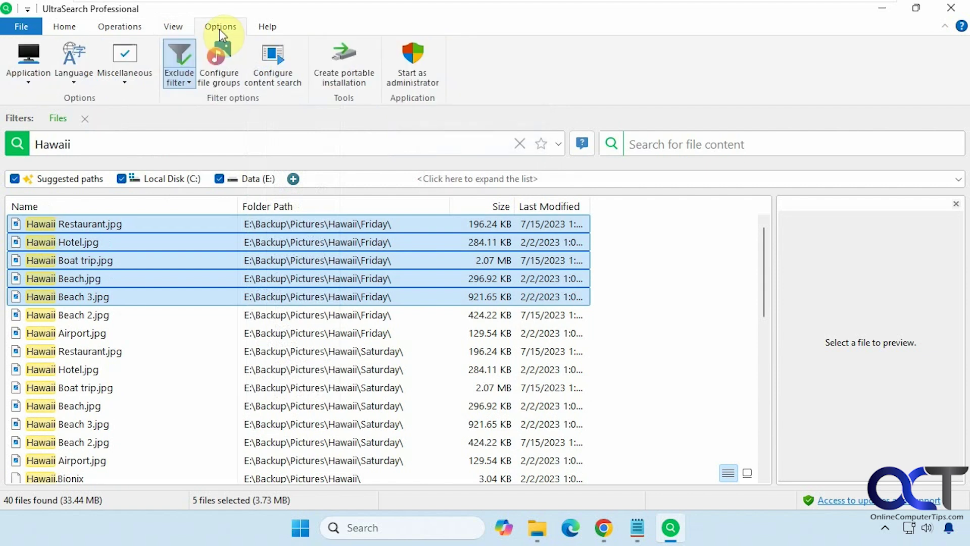
Deselect the five Hawaii files, rerun the search with the Files filter, then clear it.
click(64, 26)
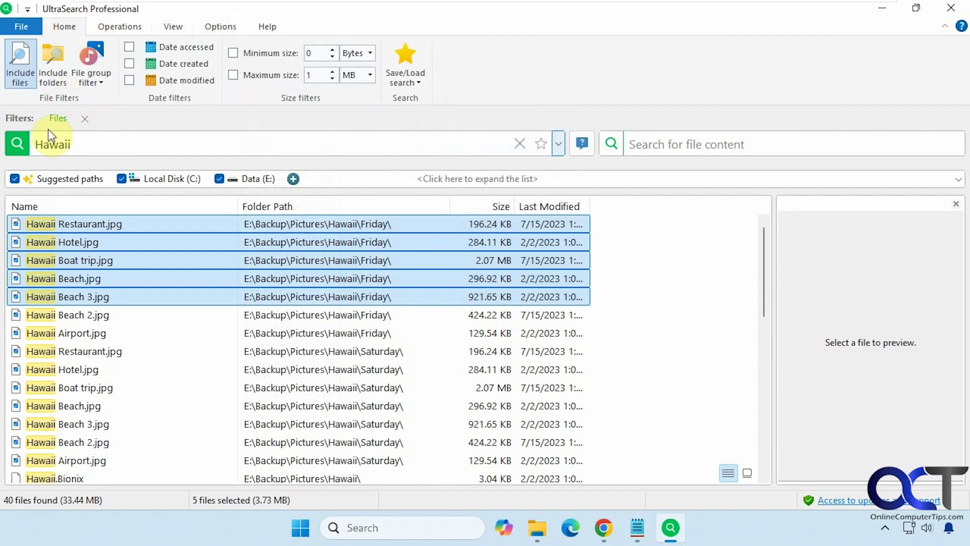
click(85, 119)
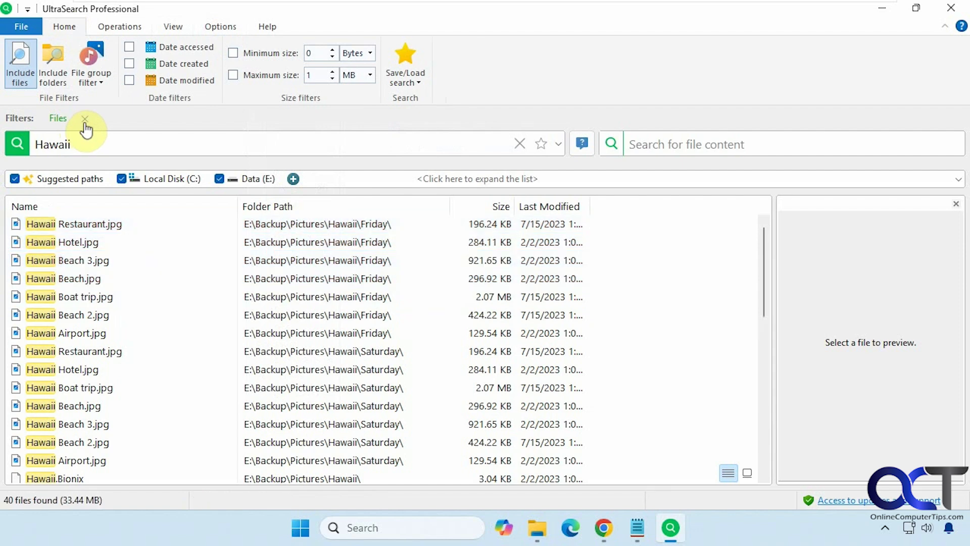
click(85, 120)
click(520, 145)
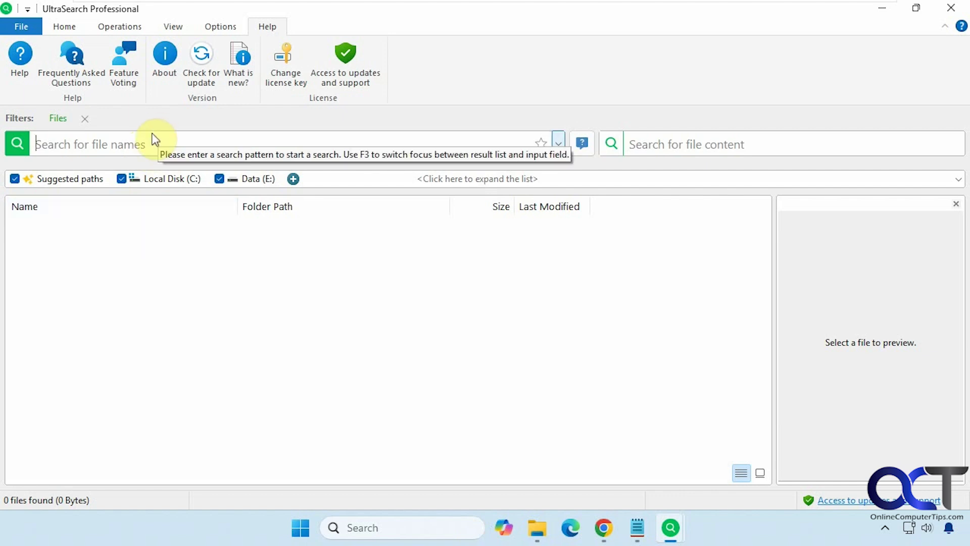
Search for *.pptx, preview the 4 Isolation Method Steps presentation, then clear the search.
text(pptx)
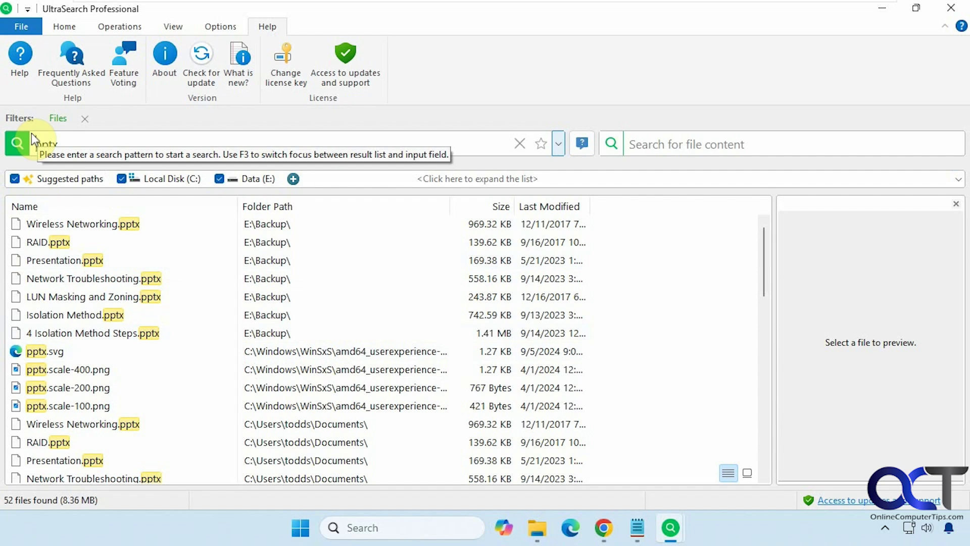
click(42, 144)
text(.)
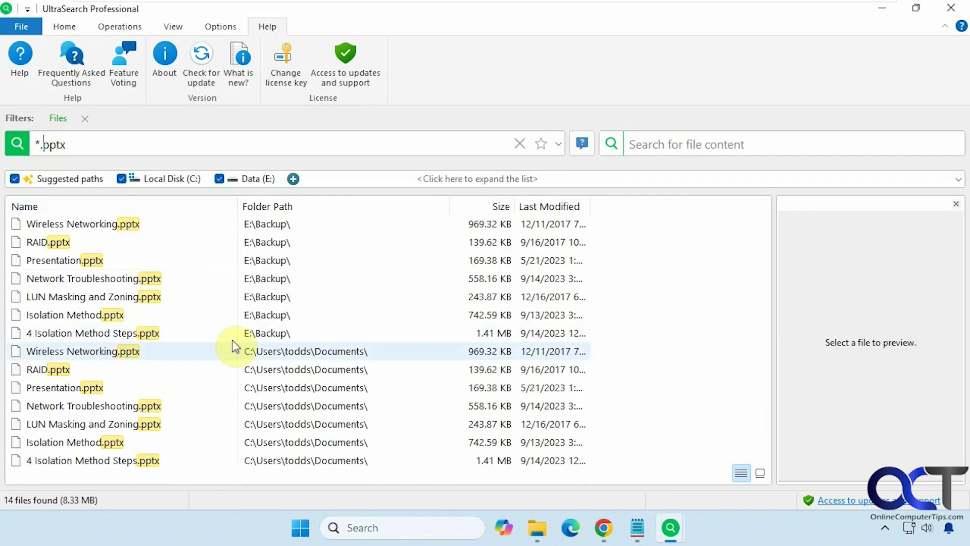
click(201, 335)
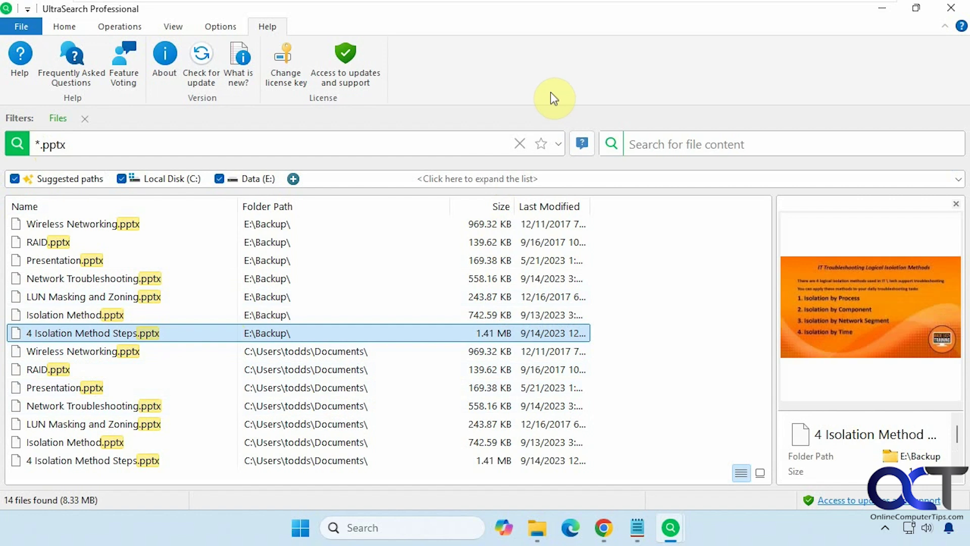
click(521, 143)
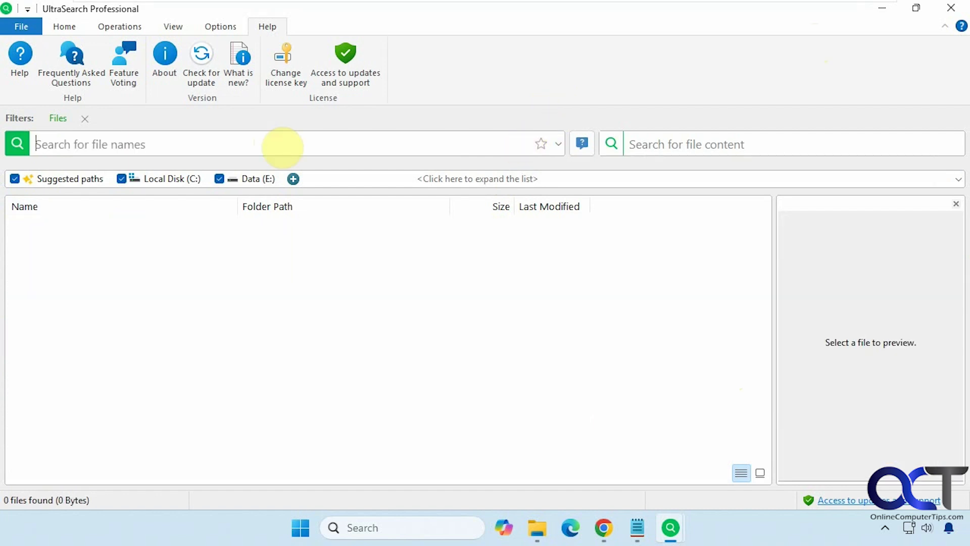
Search file names for 'Hawaii >1MB', then look over the Operations and Home tabs.
text(Hawaii)
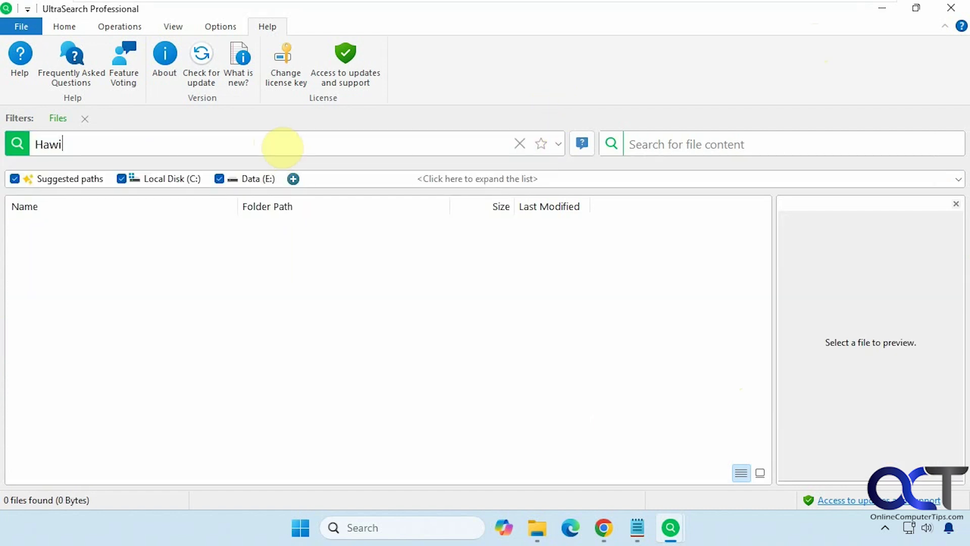
text( >1)
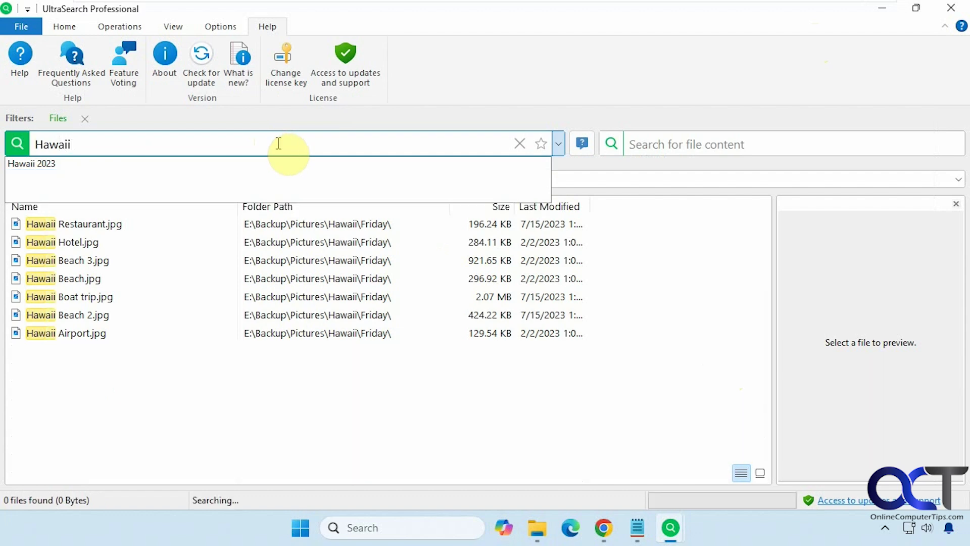
text(0MB)
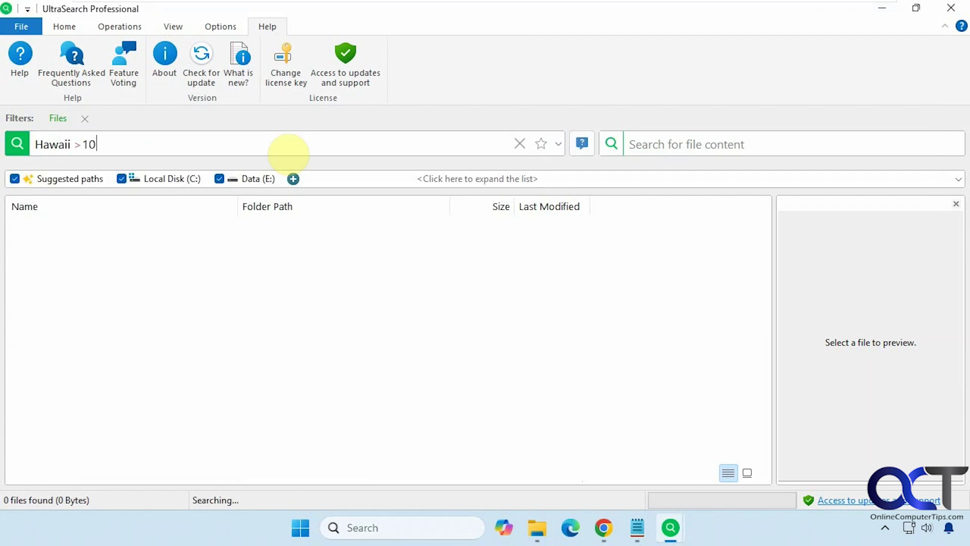
click(96, 143)
key(BackSpace)
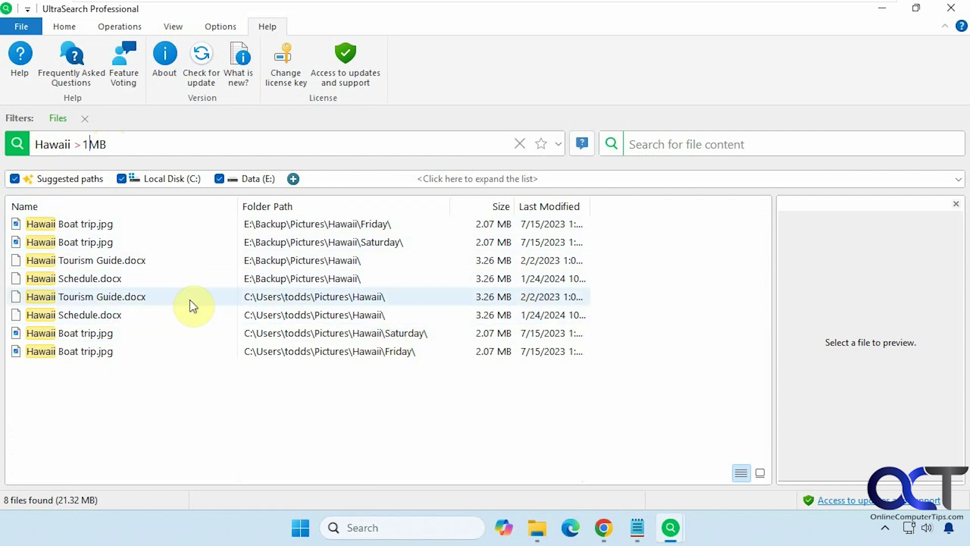
click(106, 26)
click(57, 29)
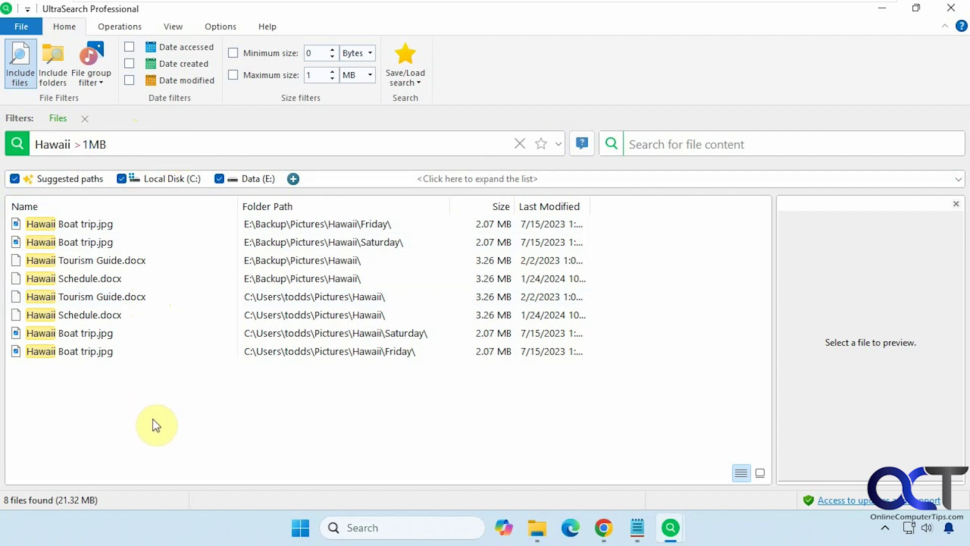
Clear the Hawaii search and open Windows Network Types.pdf from the Documents folder.
click(519, 144)
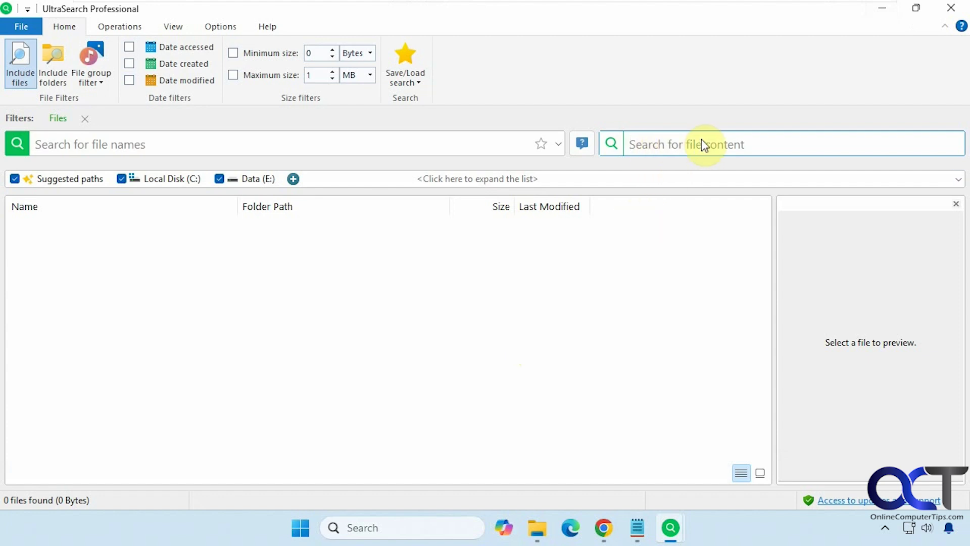
click(539, 526)
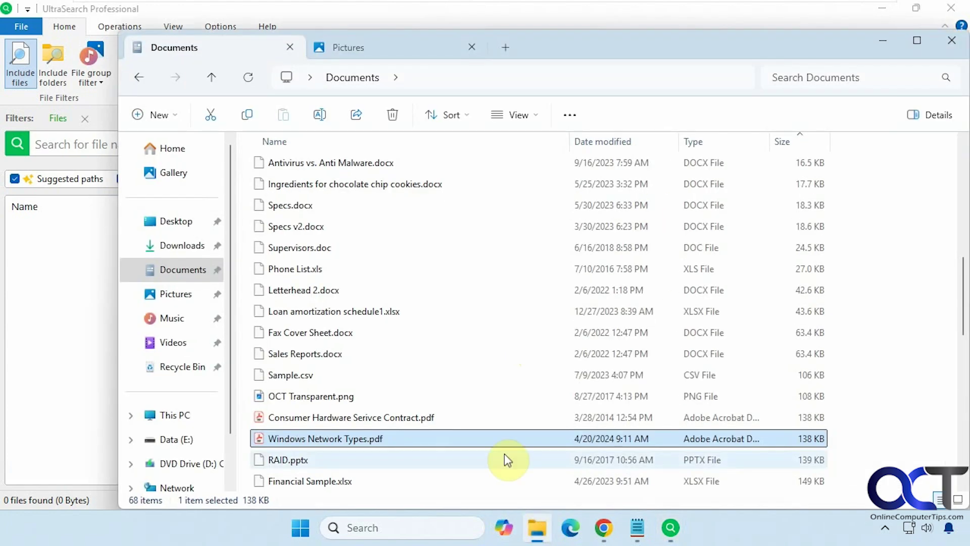
double_click(375, 437)
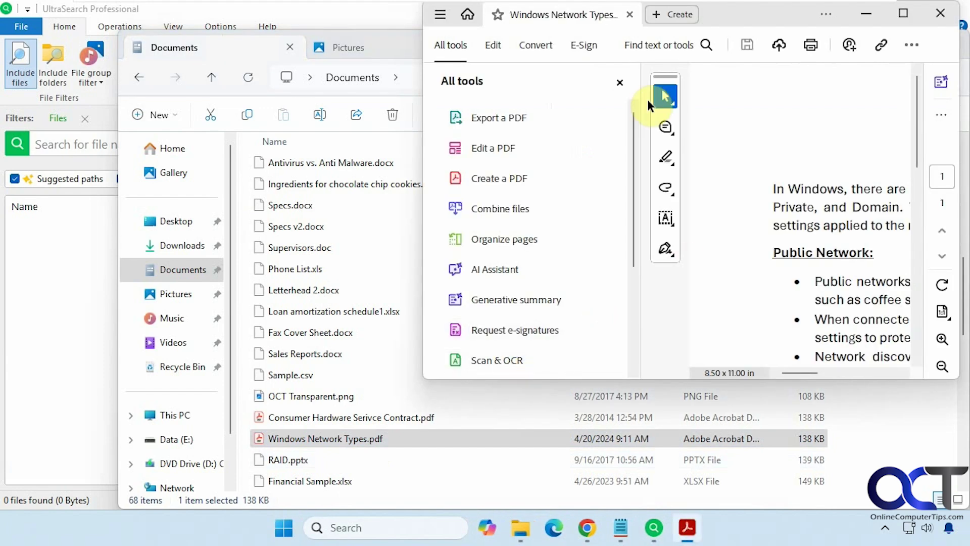
Select the phrase 'Devices on a private network' in the PDF and return to UltraSearch.
click(620, 82)
scroll(704, 238, down, 3)
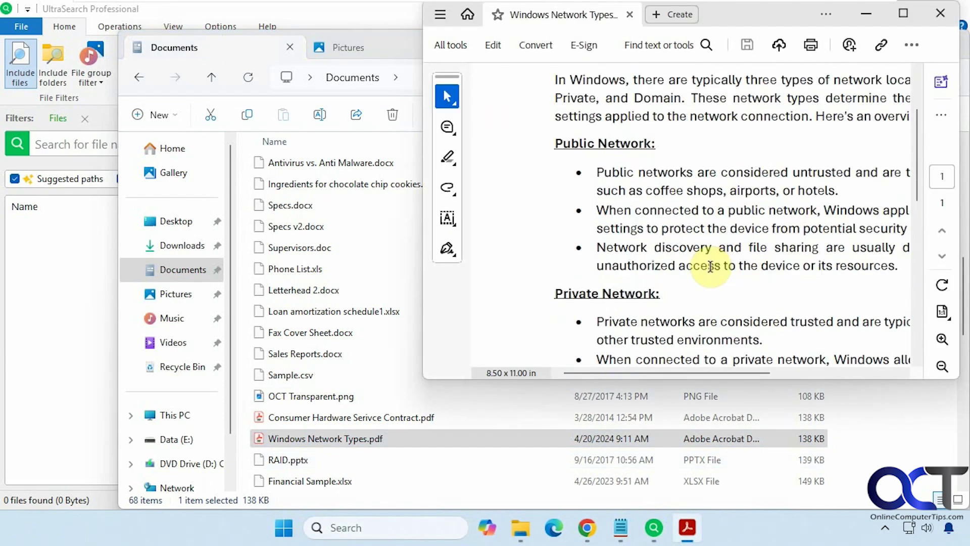
scroll(709, 266, down, 1)
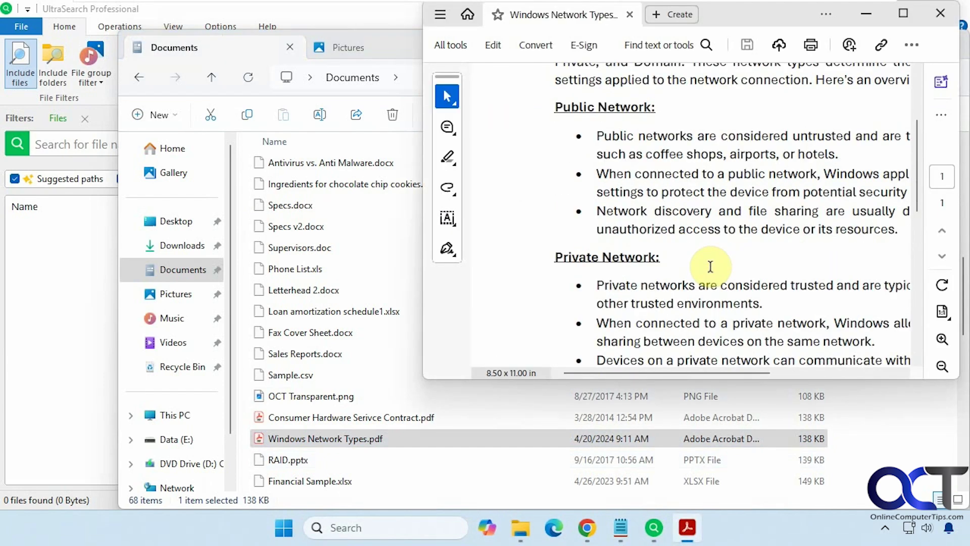
scroll(710, 266, down, 1)
mouse_move(767, 326)
mouse_down()
mouse_move(613, 322)
mouse_move(626, 324)
mouse_up()
key(ctrl+c)
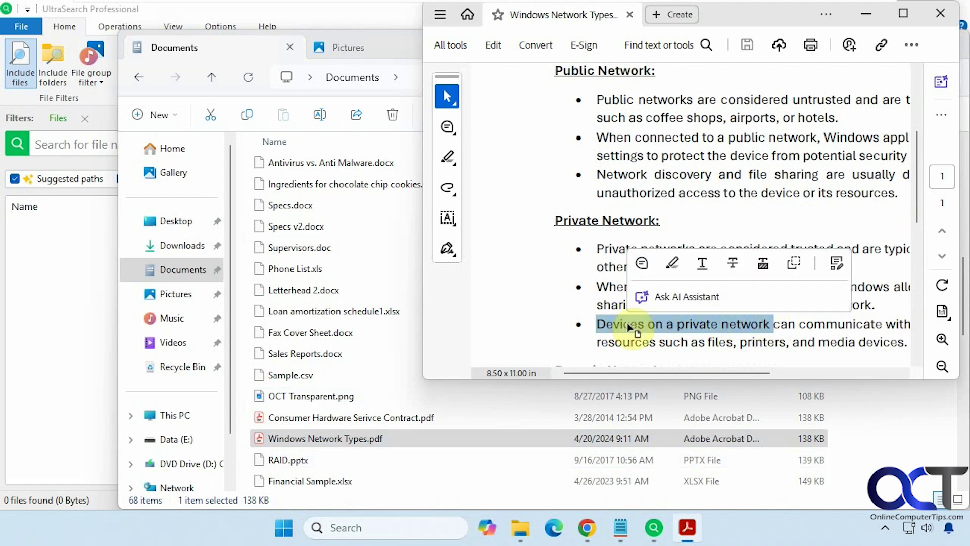
click(58, 289)
Search file contents for 'Devices on a private network', showing the 4 Windows Network Types files.
click(673, 144)
key(ctrl+v)
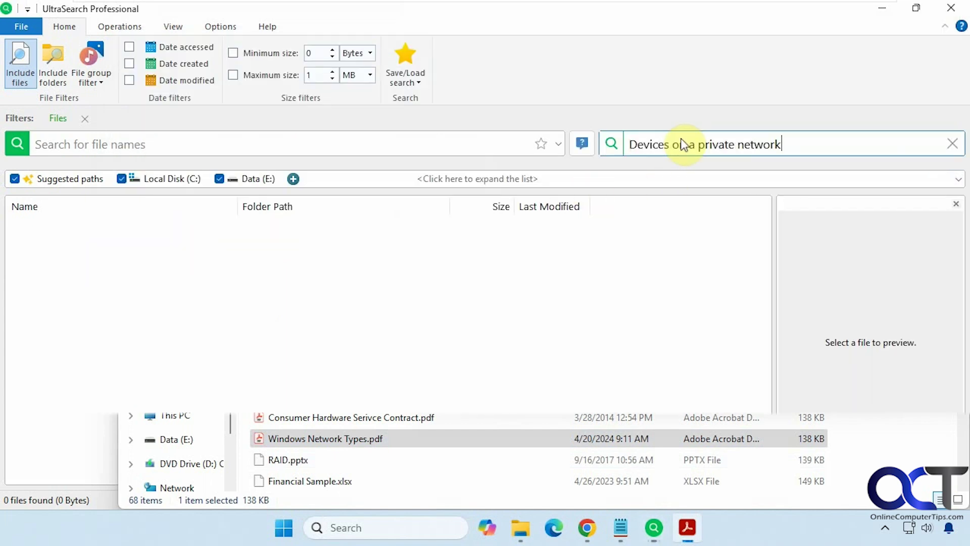
key(Return)
click(688, 528)
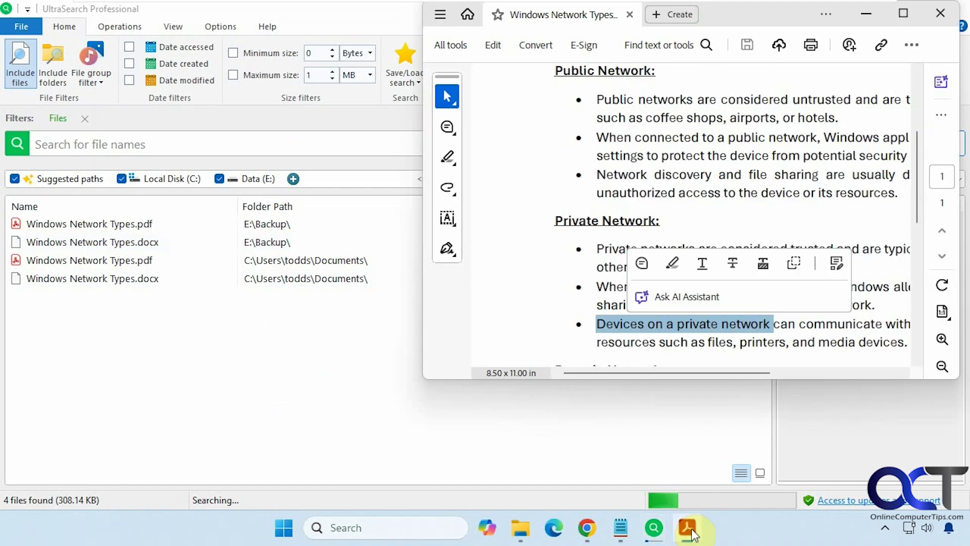
click(688, 528)
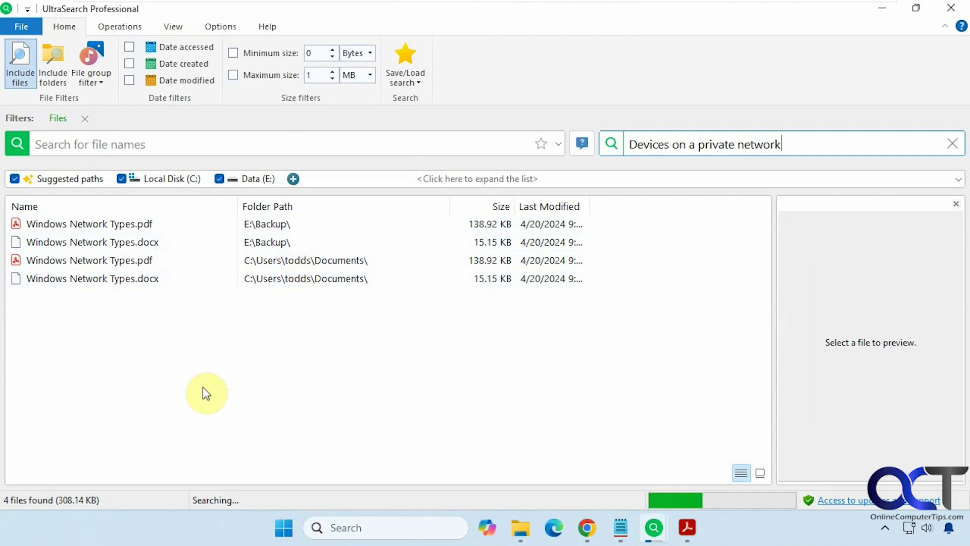
mouse_move(174, 181)
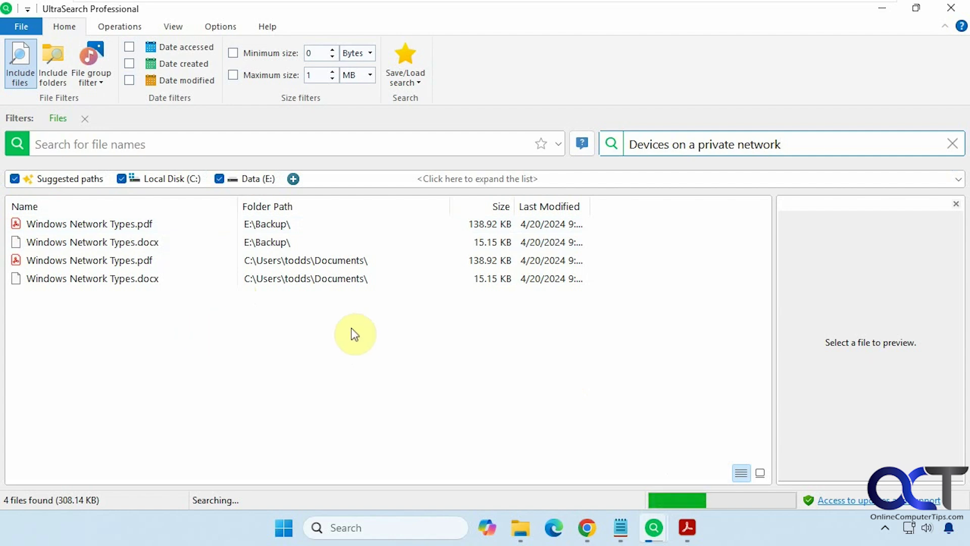
Clear the 'Devices on a private network' phrase from the file content search box.
click(955, 147)
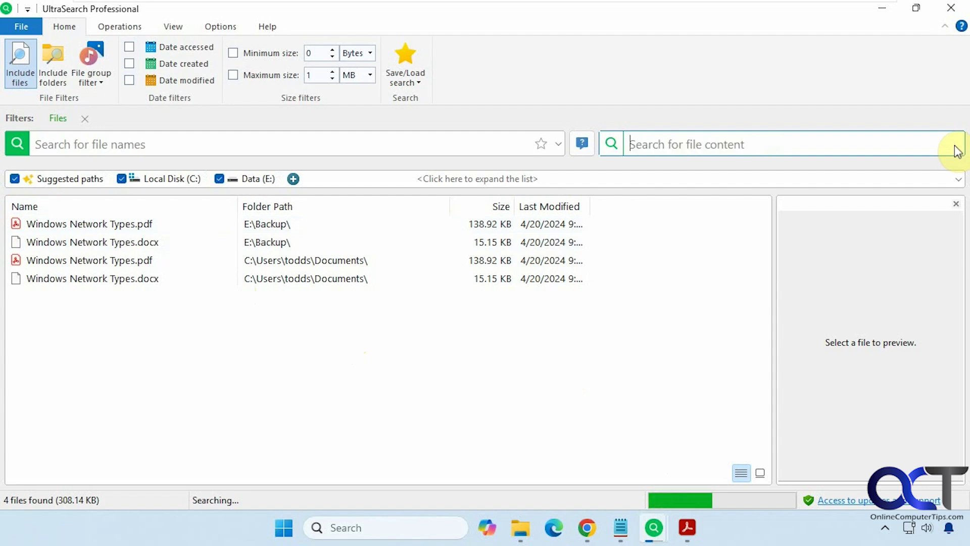